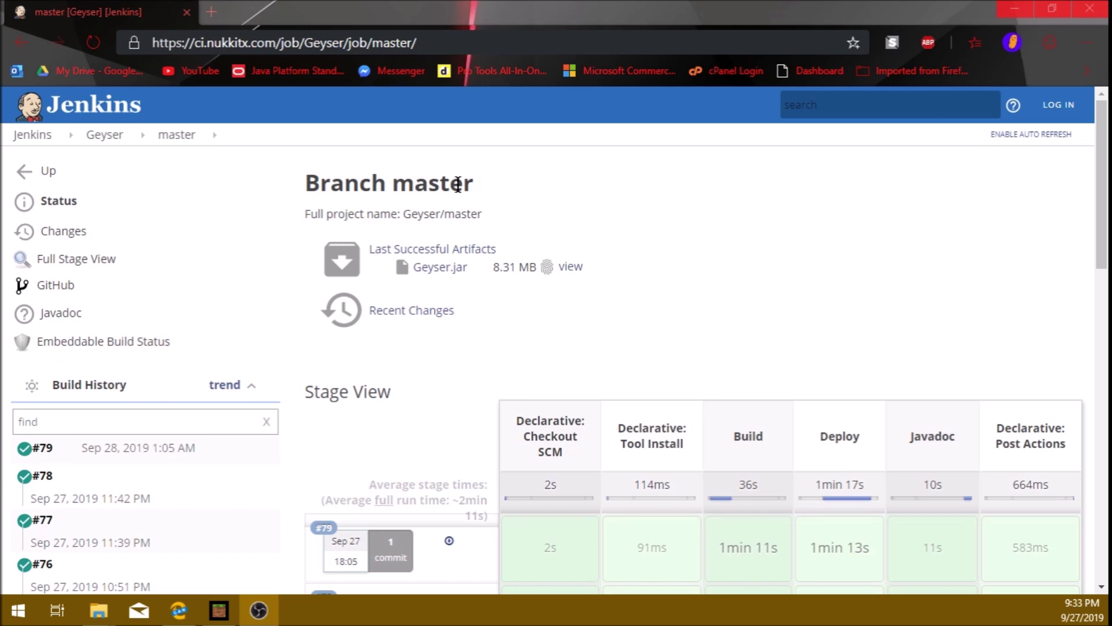
# Download Geyser.jar from the last successful artifacts of the Geyser master branch
pyautogui.moveTo(303, 182); pyautogui.dragTo(516, 197)
pyautogui.click(518, 197)
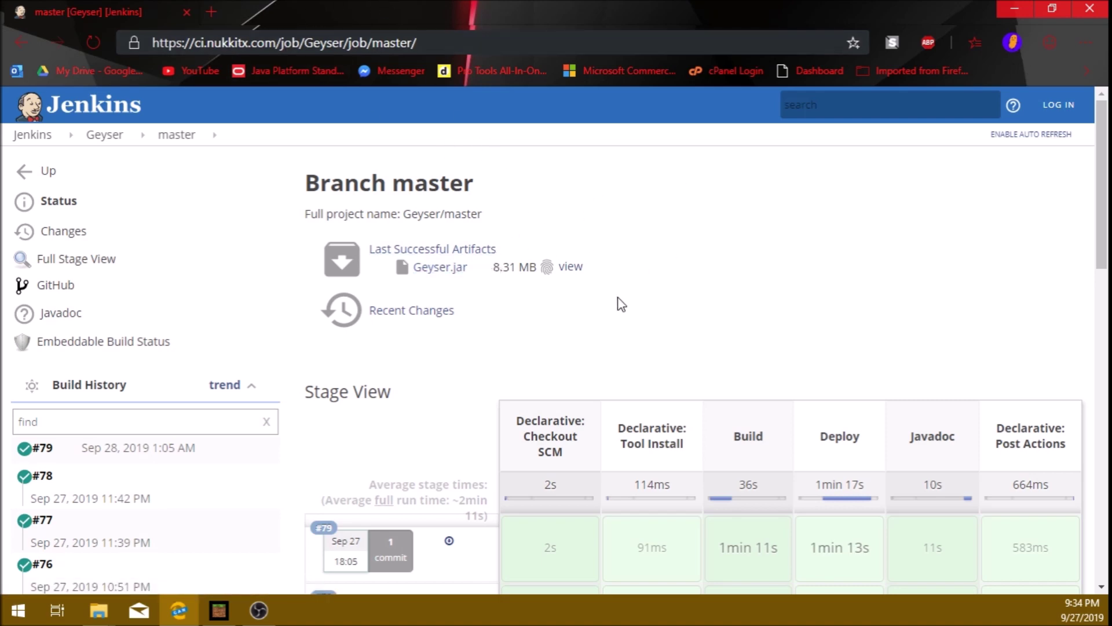
pyautogui.click(447, 269)
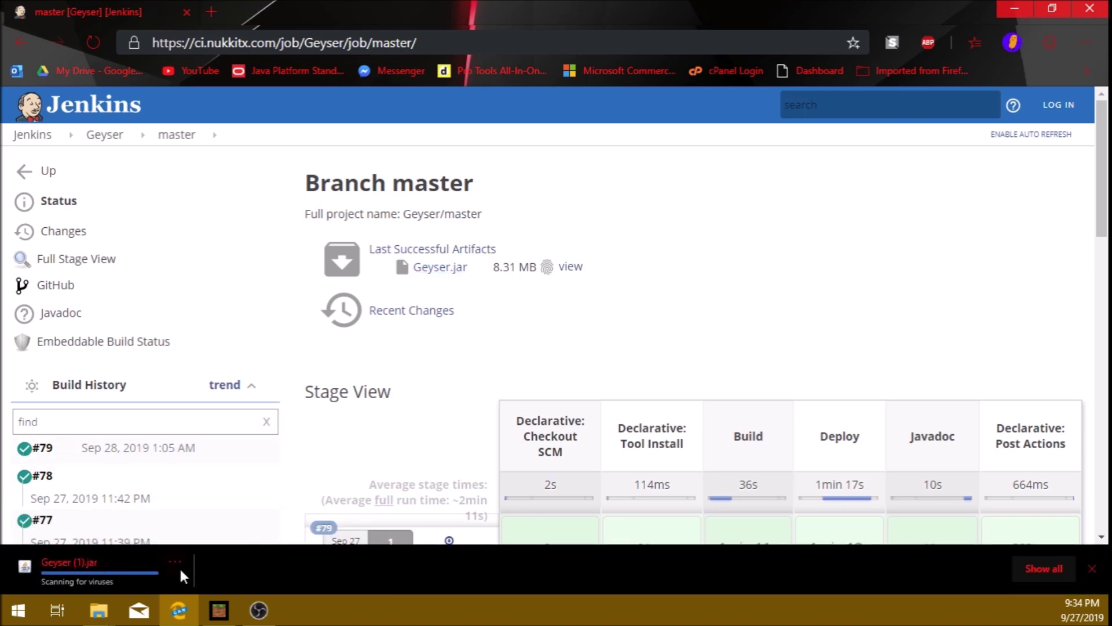
# Switch to the Windows desktop and create a new folder there named "Geyser 2"
pyautogui.click(1018, 8)
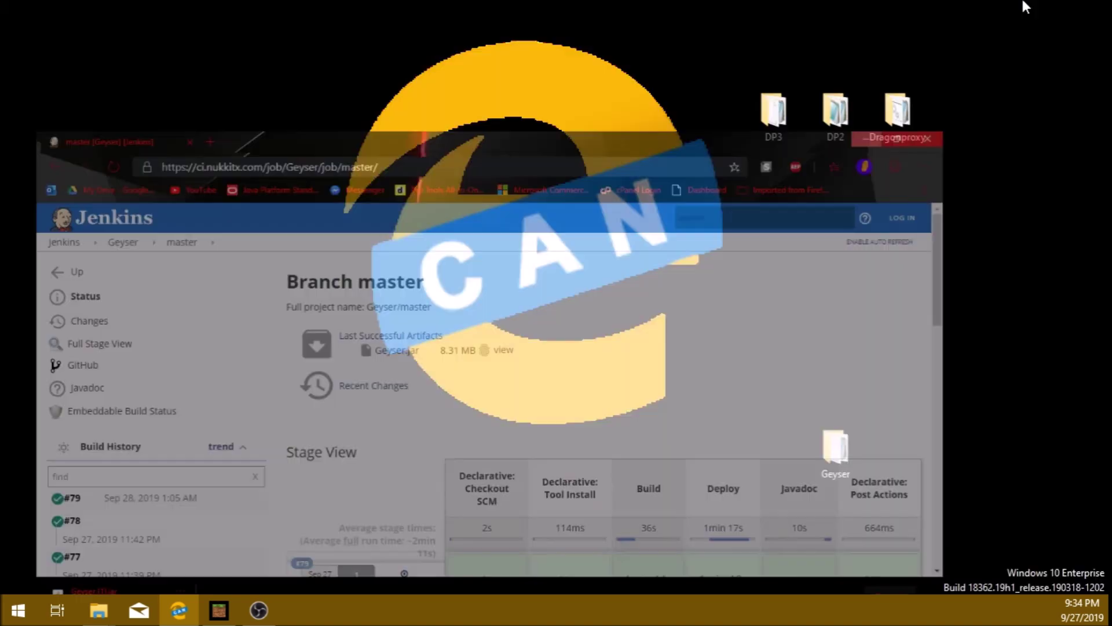
pyautogui.rightClick(372, 191)
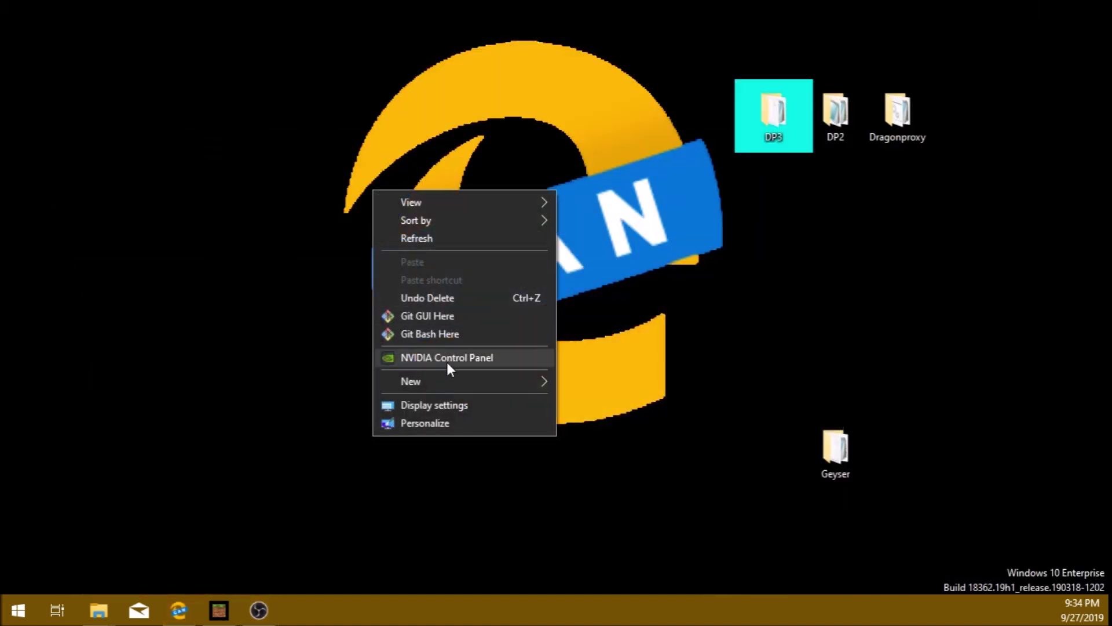
pyautogui.moveTo(436, 391)
pyautogui.click(615, 383)
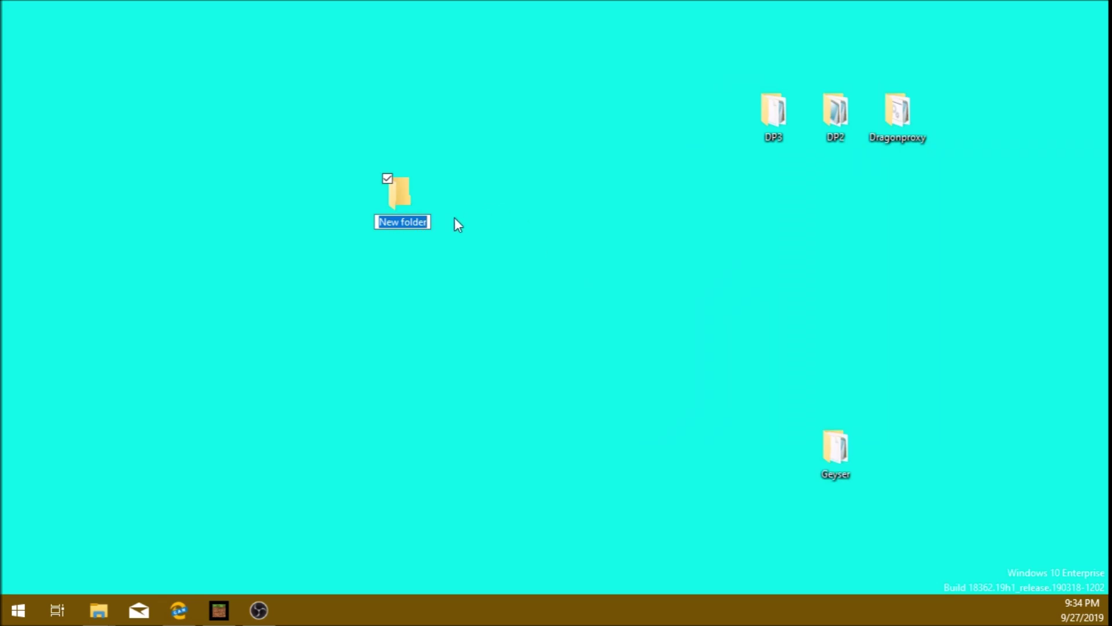
pyautogui.write('Geyser')
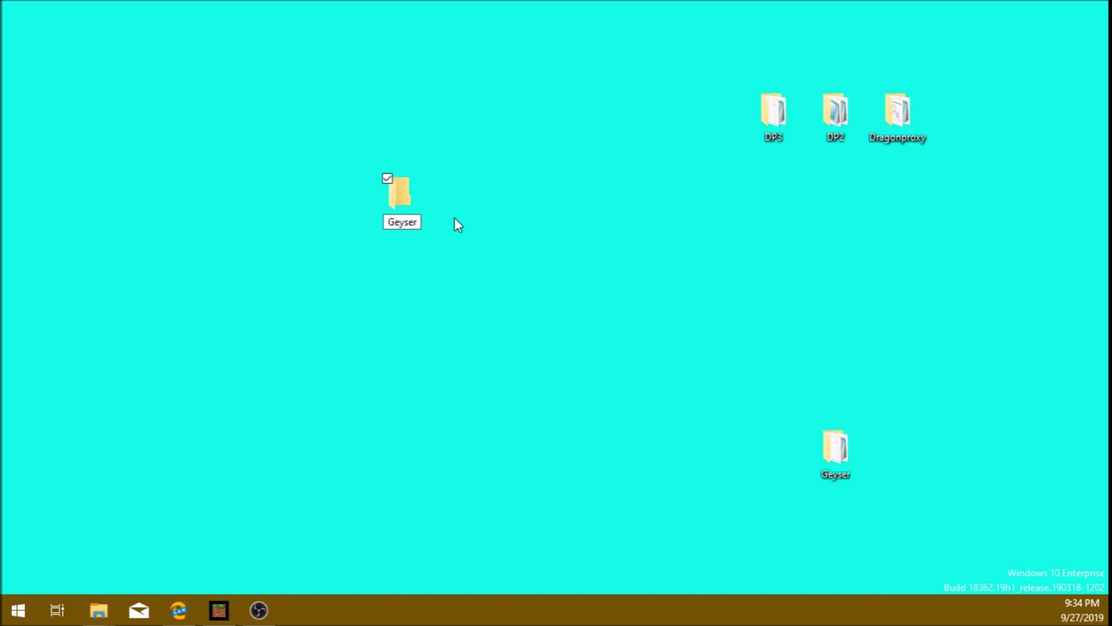
pyautogui.write(' 2')
pyautogui.press('Return')
# Move the existing Geyser folder on the desktop into the row beside the Dragonproxy folder
pyautogui.moveTo(851, 472); pyautogui.dragTo(989, 193)
pyautogui.moveTo(993, 131); pyautogui.dragTo(992, 129)
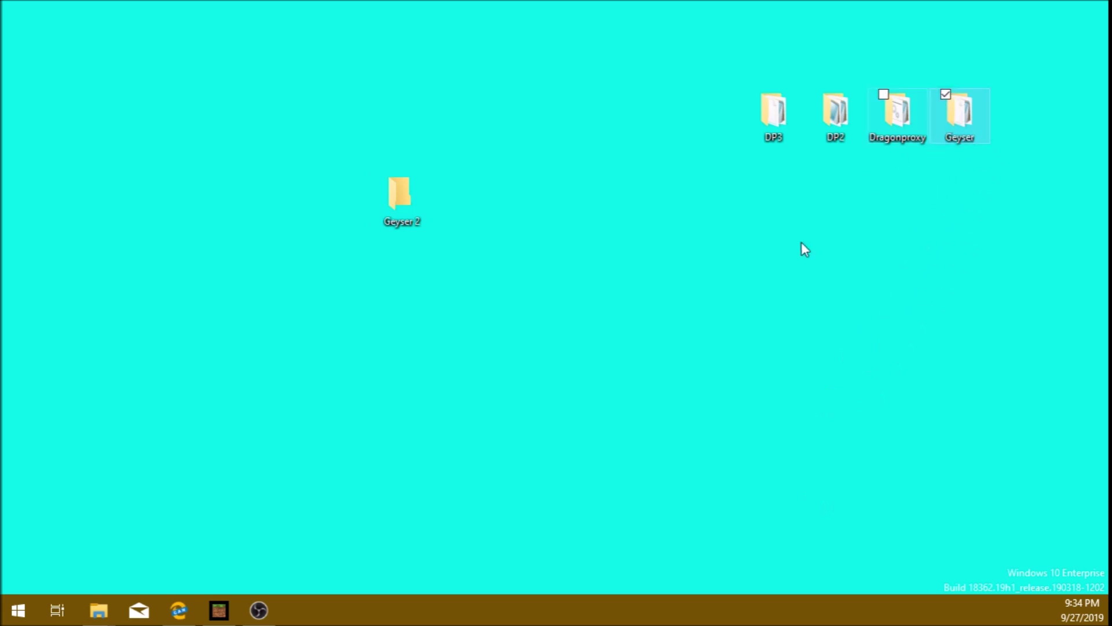
pyautogui.click(500, 201)
# Open the Geyser 2 folder and copy the downloaded Geyser (1).jar from the browser into it
pyautogui.doubleClick(412, 207)
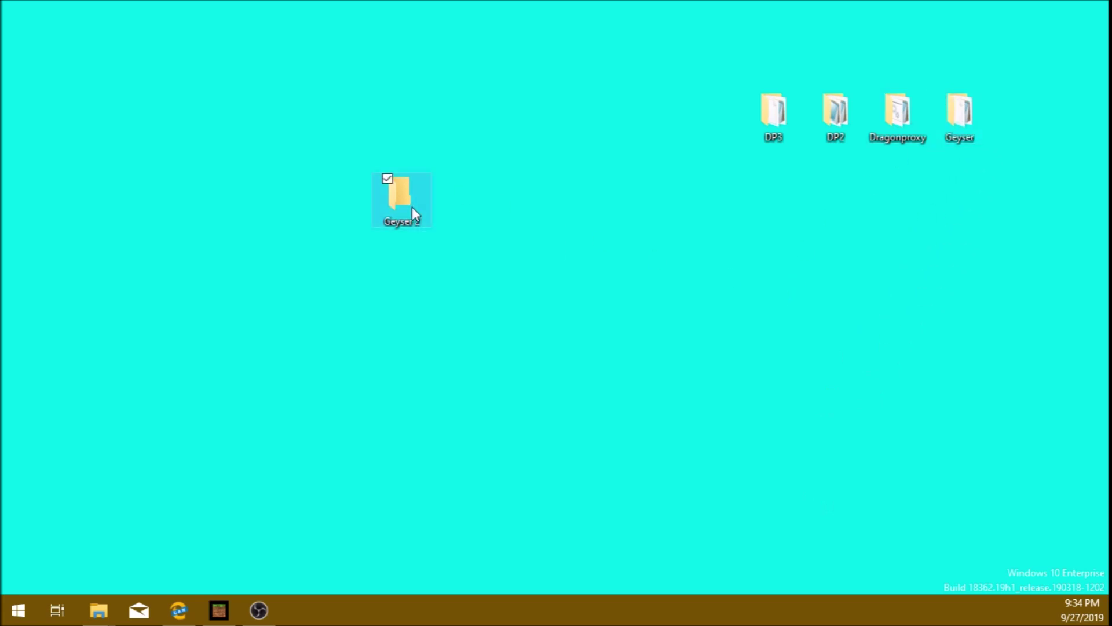
pyautogui.click(191, 612)
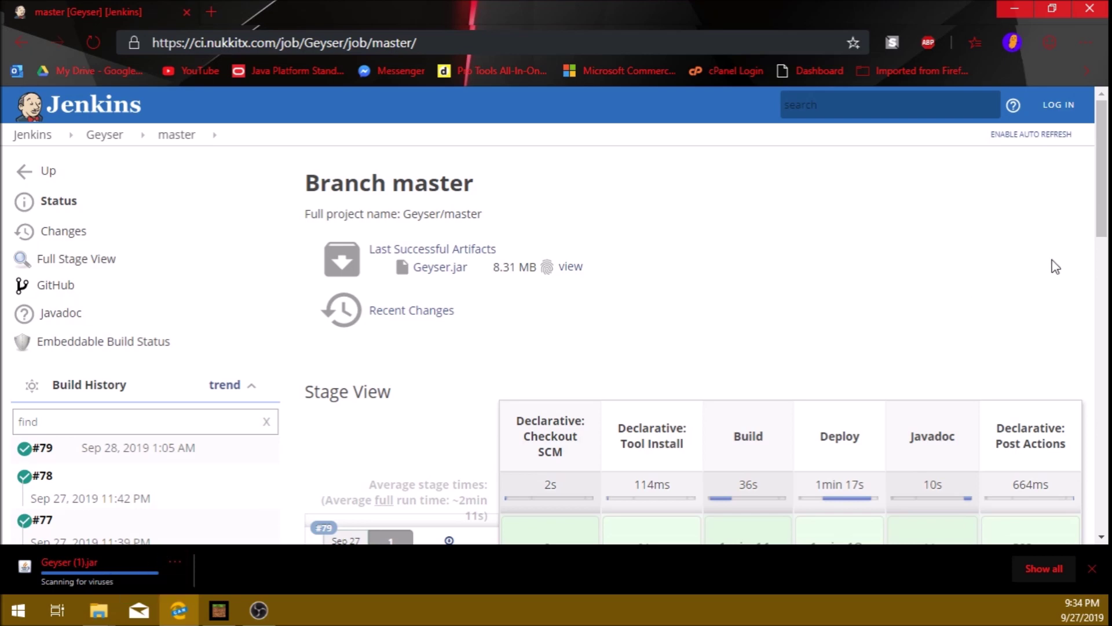
pyautogui.hotkey('alt', 'Tab')
pyautogui.moveTo(861, 154); pyautogui.dragTo(530, 102)
pyautogui.moveTo(112, 553); pyautogui.dragTo(451, 544)
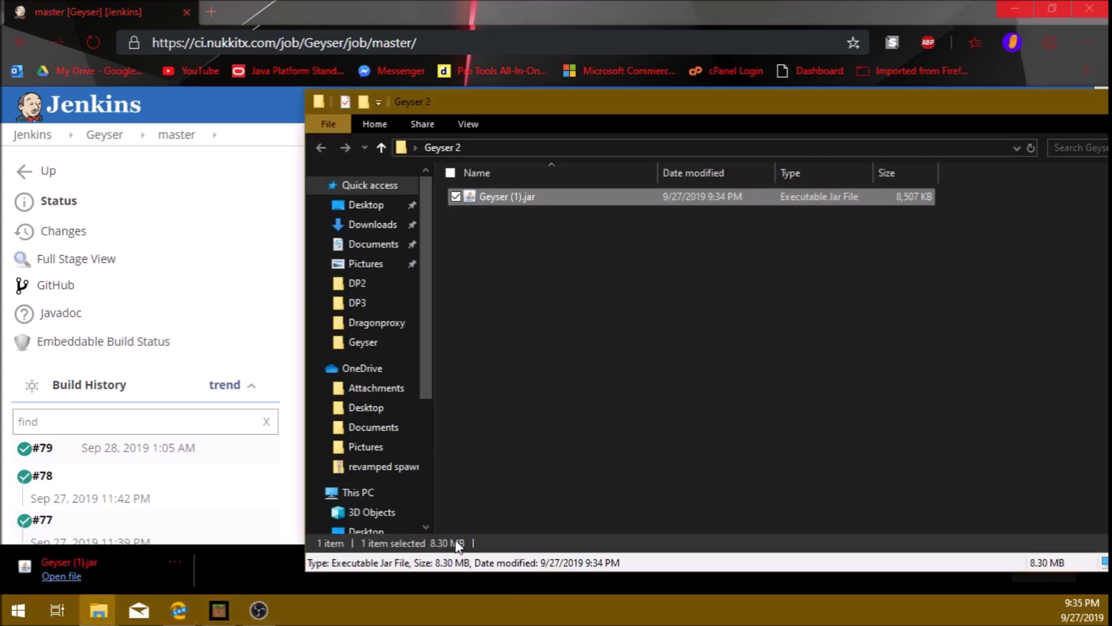
pyautogui.click(840, 315)
pyautogui.moveTo(851, 112); pyautogui.dragTo(634, 50)
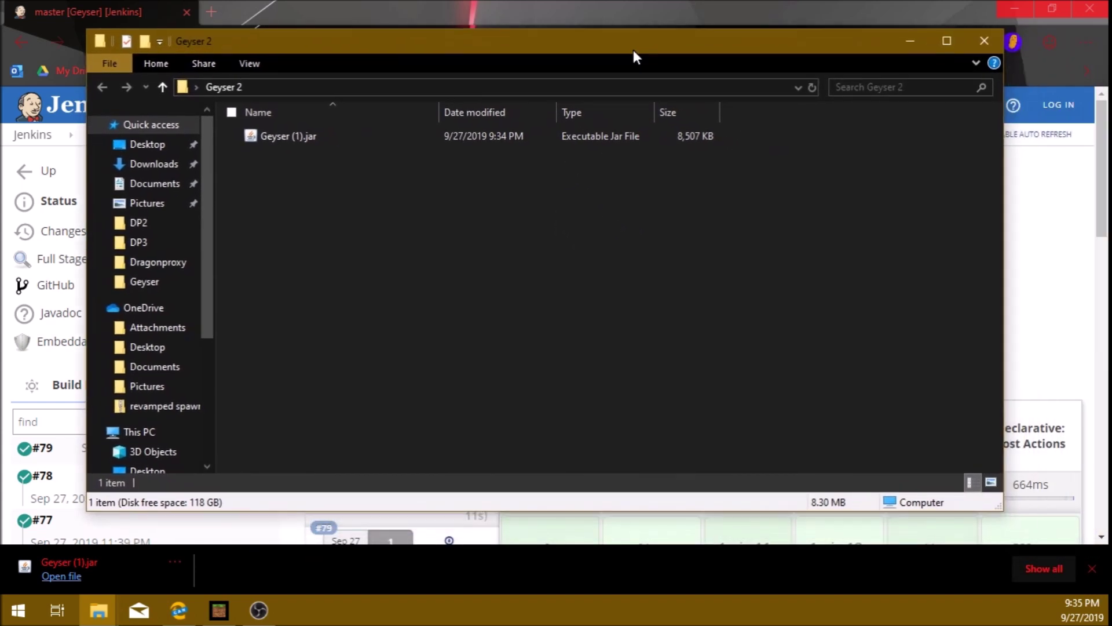
# Create a new text document named start.txt in the Geyser 2 folder
pyautogui.rightClick(537, 283)
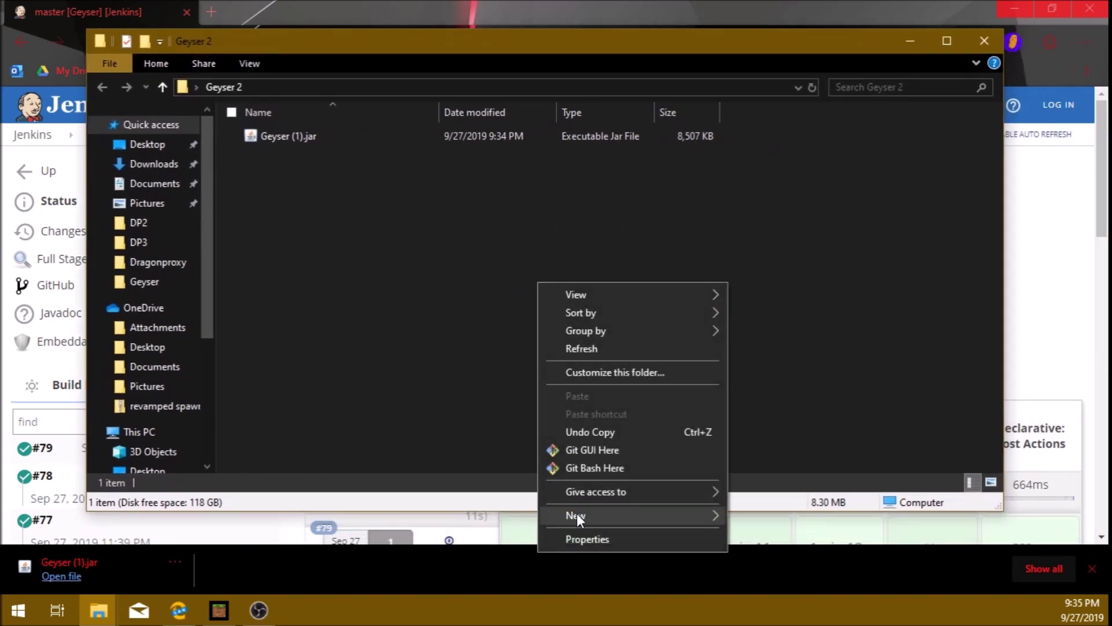
pyautogui.moveTo(577, 513)
pyautogui.click(791, 571)
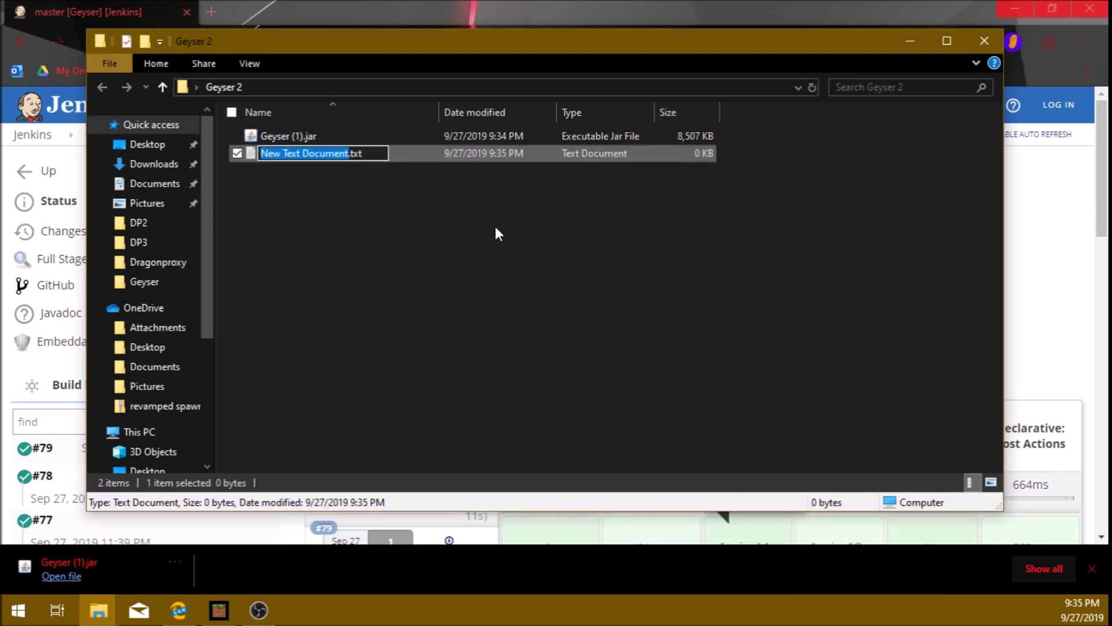
pyautogui.write('start')
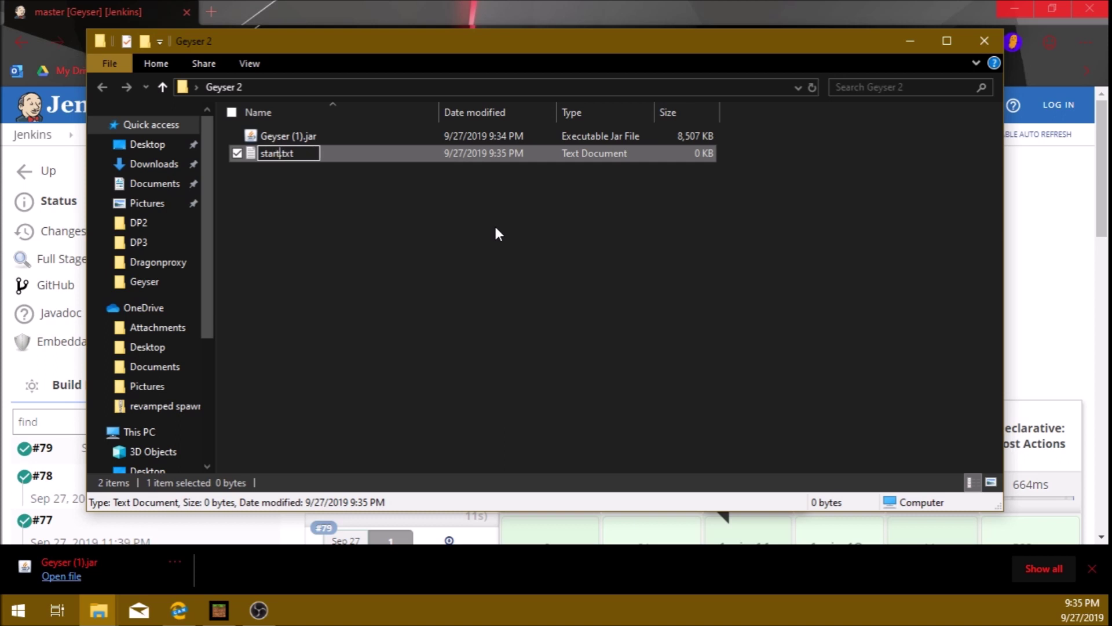
pyautogui.press('Return')
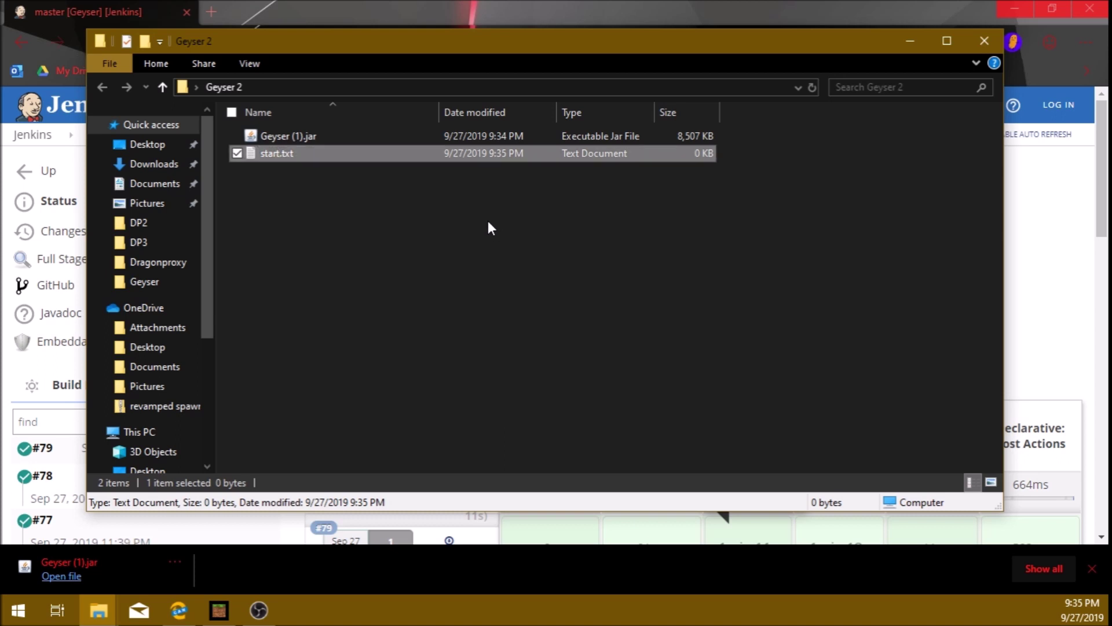
# Rename start.txt to start.bat and accept the file extension change
pyautogui.rightClick(426, 154)
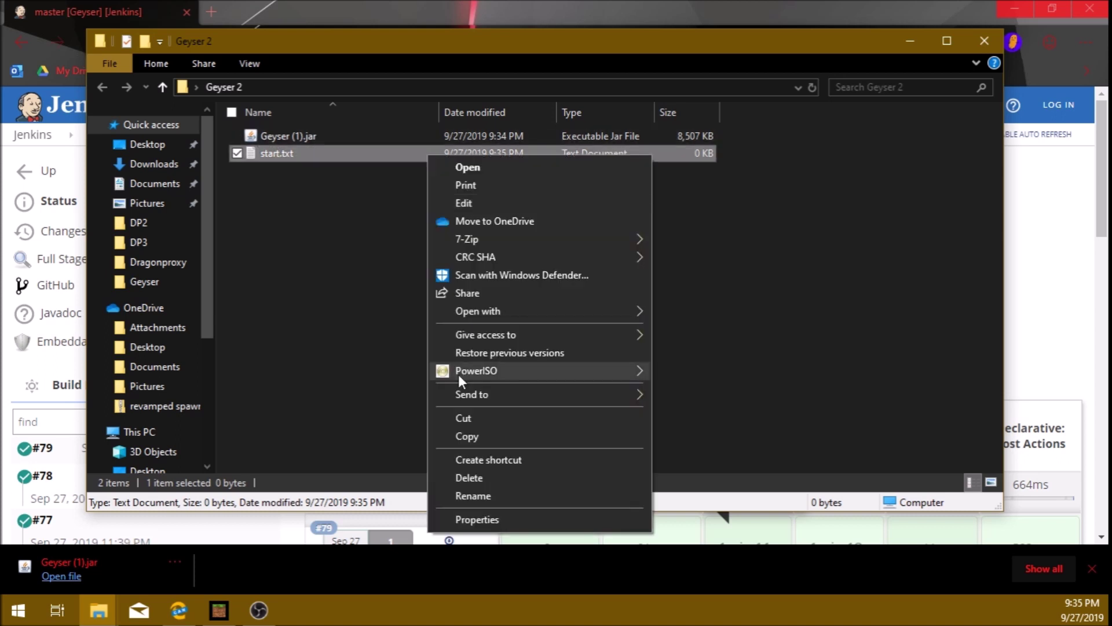
pyautogui.click(489, 495)
pyautogui.click(309, 154)
pyautogui.press('BackSpace')
pyautogui.press('BackSpace')
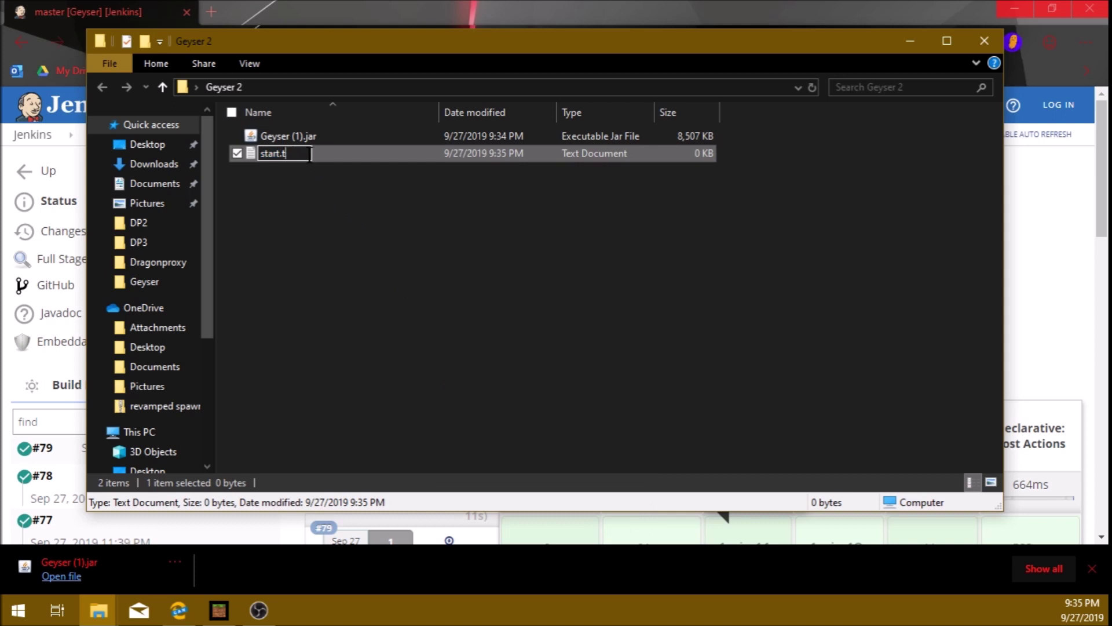
pyautogui.write('bat')
pyautogui.press('BackSpace')
pyautogui.press('BackSpace')
pyautogui.press('BackSpace')
pyautogui.press('BackSpace')
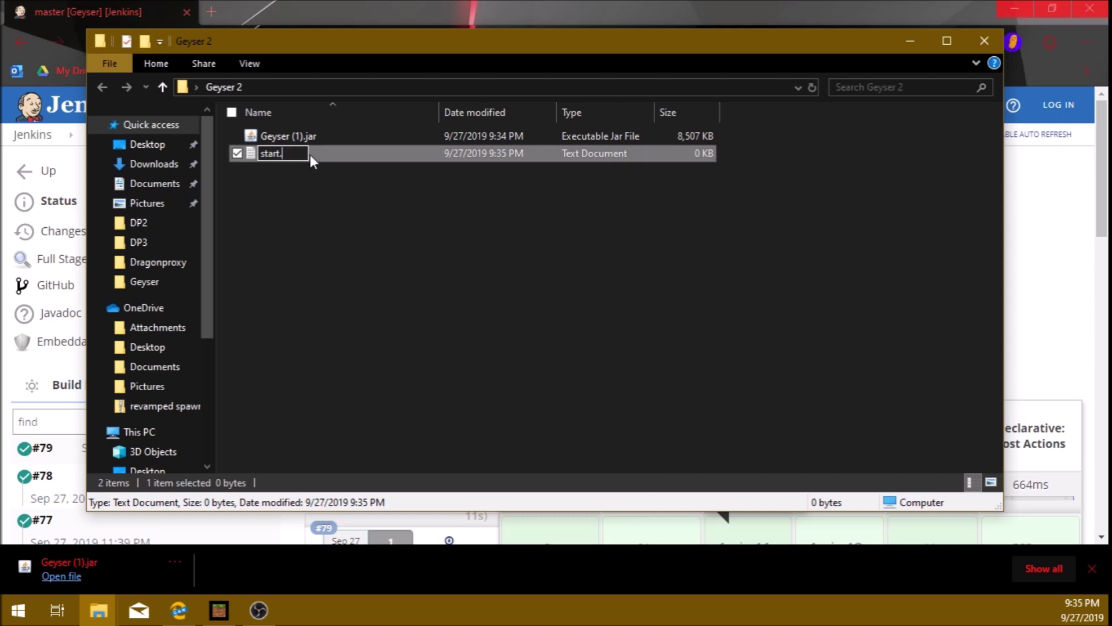
pyautogui.write('bat')
pyautogui.press('Return')
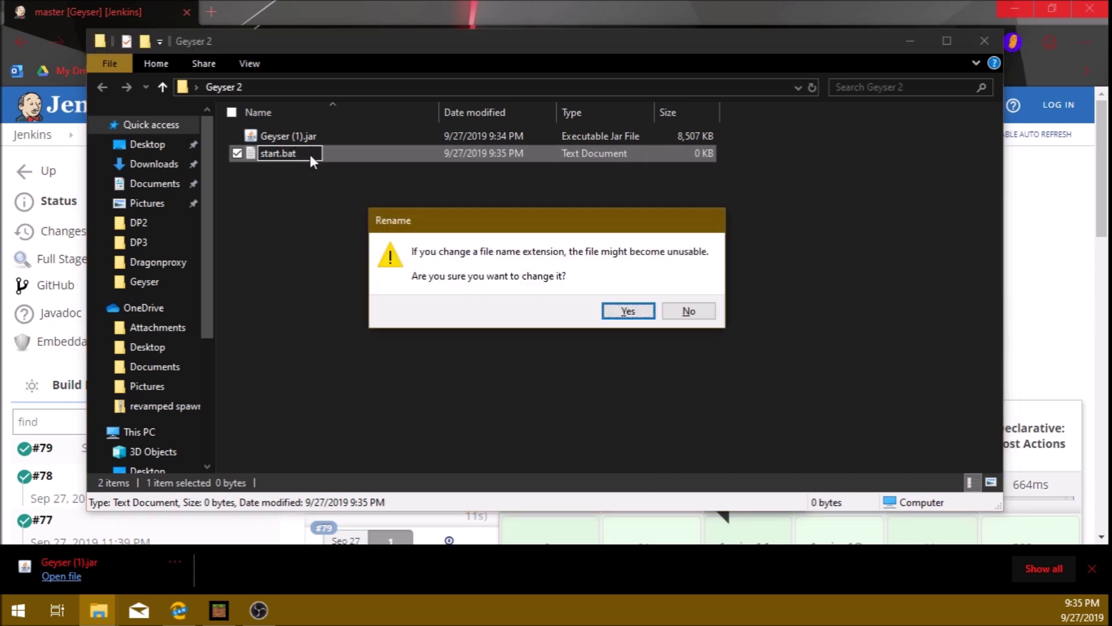
pyautogui.click(631, 310)
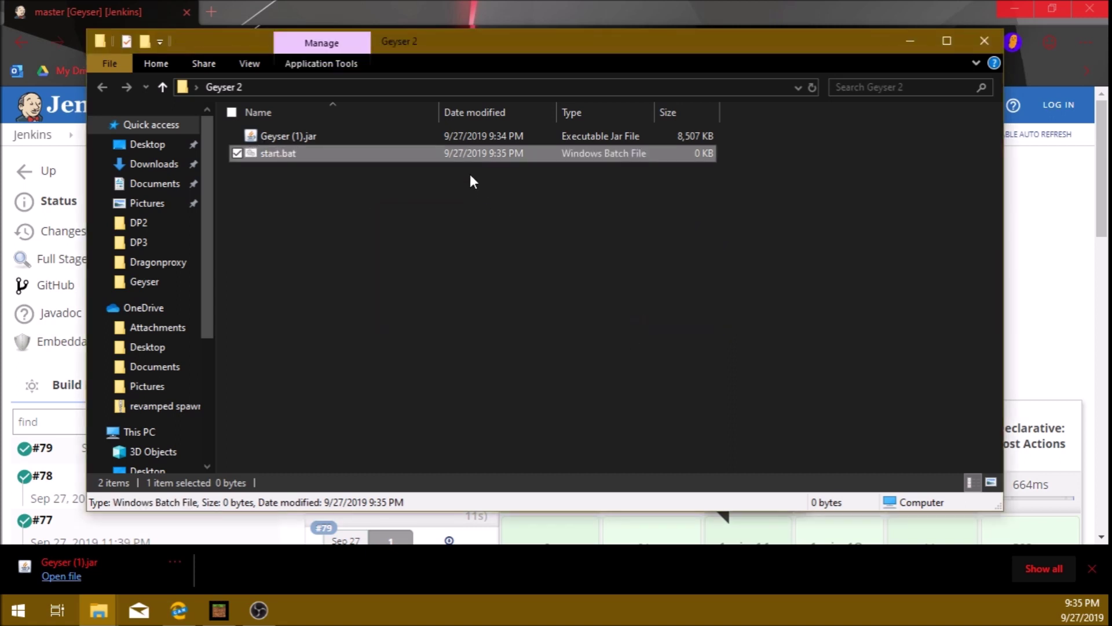
# Edit start.bat in Notepad to contain "JAVA -Xmx1024M -Xms1024M -jar server.jar" followed by a "pause" line, then save and close it
pyautogui.rightClick(460, 157)
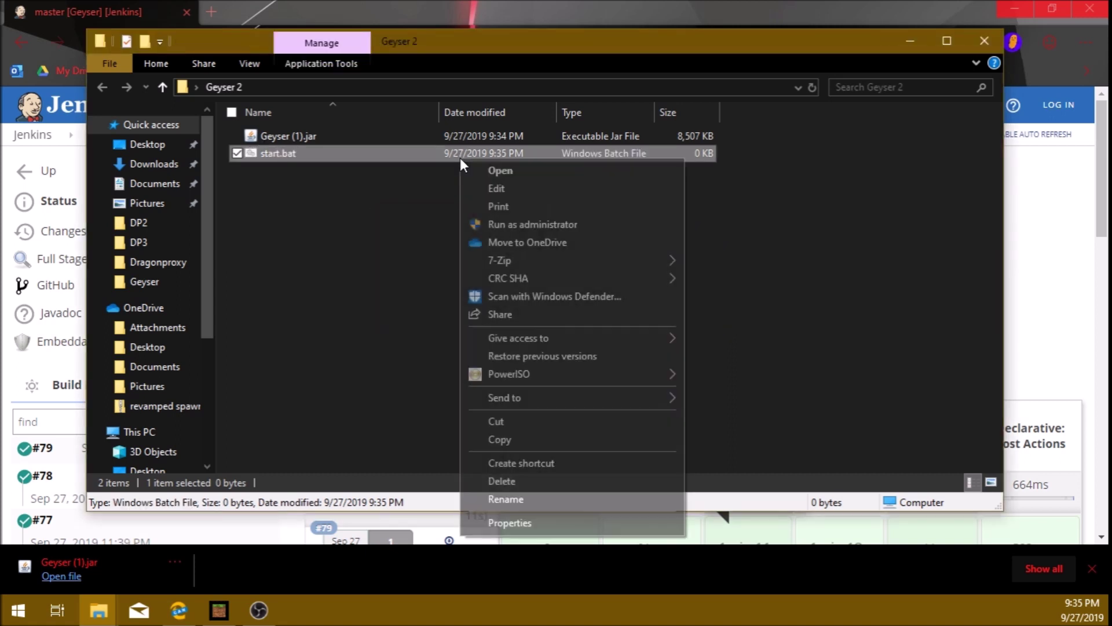
pyautogui.click(496, 189)
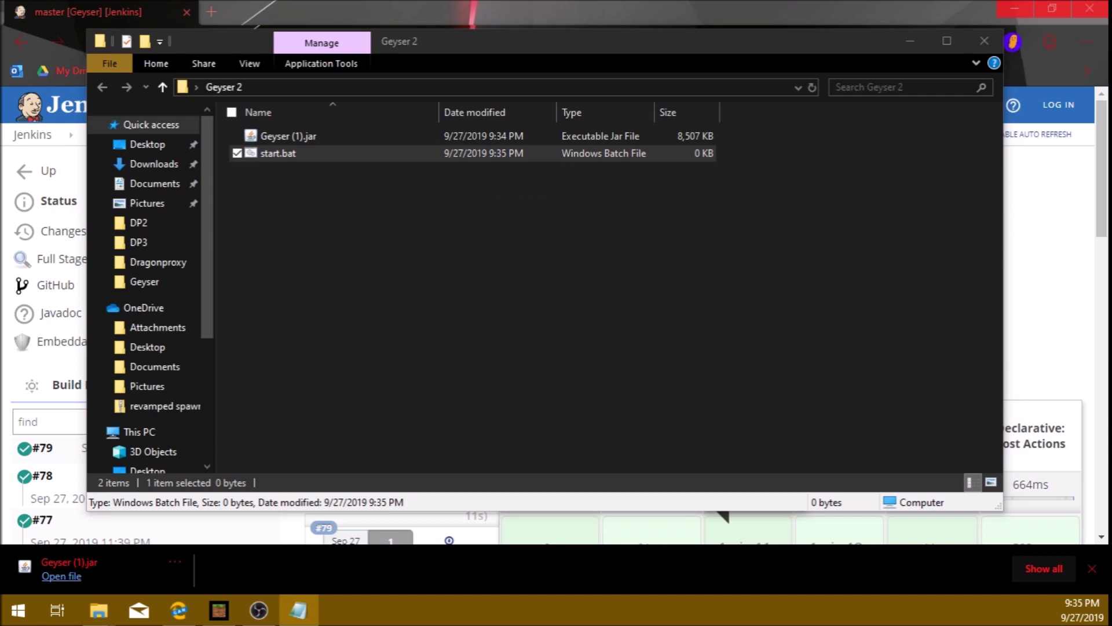
pyautogui.moveTo(831, 166); pyautogui.dragTo(282, 58)
pyautogui.write('JAVA -Xmx1024M -Xms1024M -jar server.jar pause')
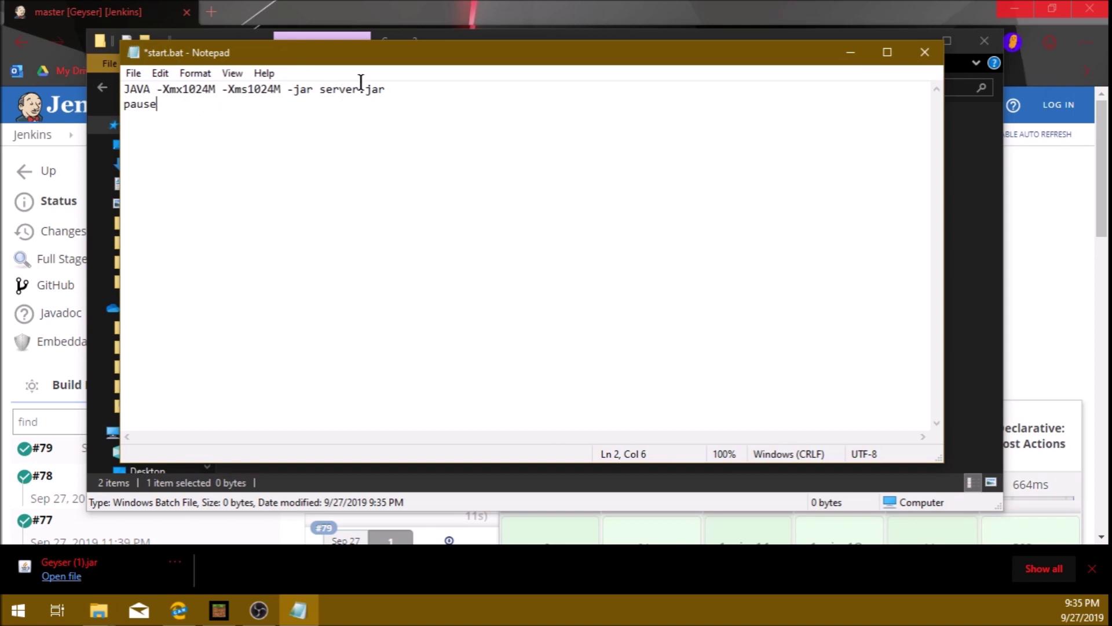
pyautogui.moveTo(363, 88); pyautogui.dragTo(320, 93)
pyautogui.click(477, 127)
pyautogui.hotkey('ctrl', 's')
pyautogui.click(925, 52)
# Rename Geyser (1).jar to server.jar
pyautogui.click(398, 135)
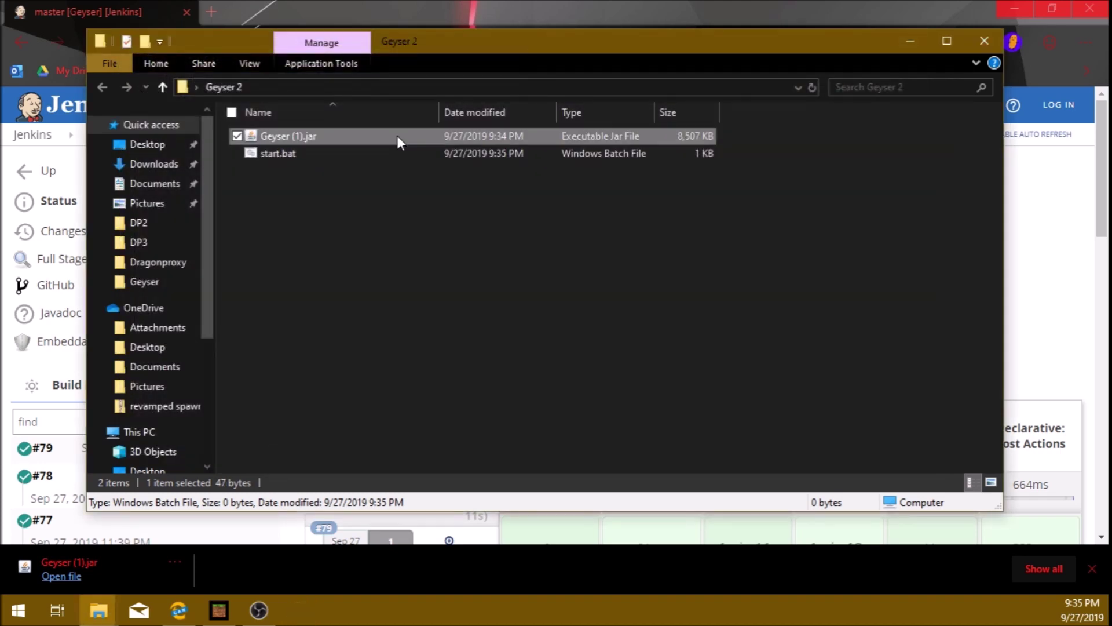
pyautogui.rightClick(397, 136)
pyautogui.click(467, 440)
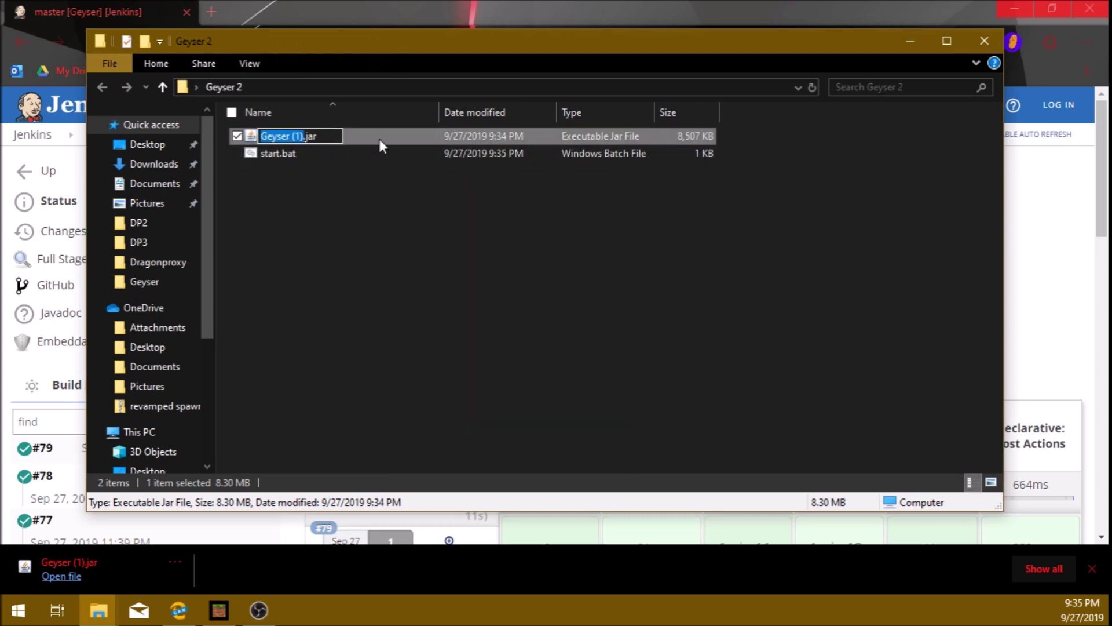
pyautogui.write('server')
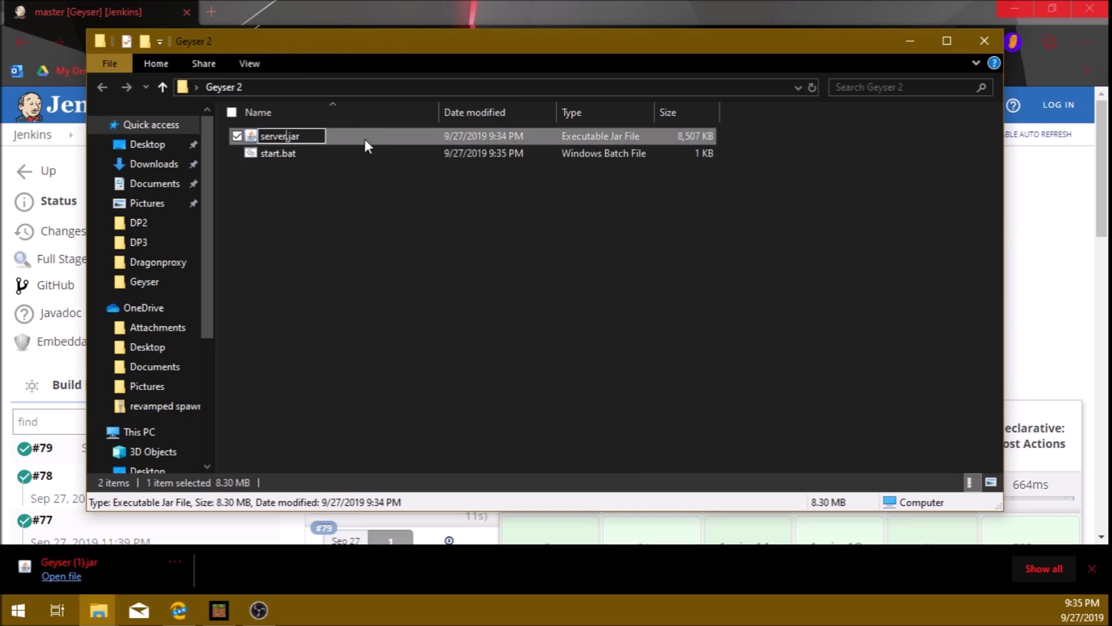
pyautogui.press('Return')
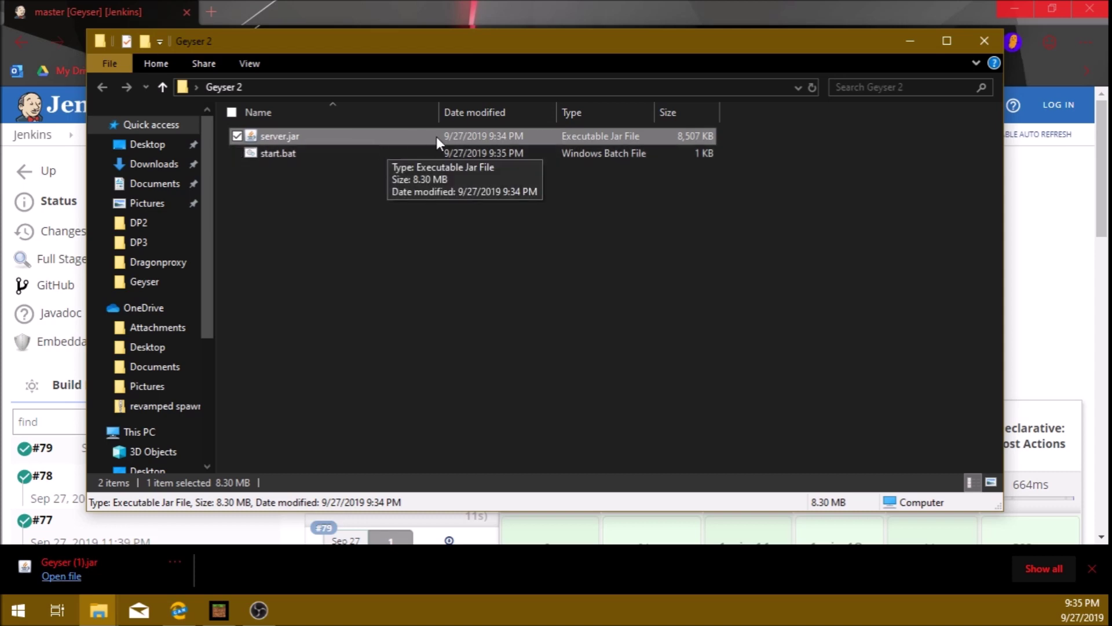
# Reopen start.bat for editing, check the jar file name in its launch command, and close it
pyautogui.click(394, 159)
pyautogui.rightClick(395, 159)
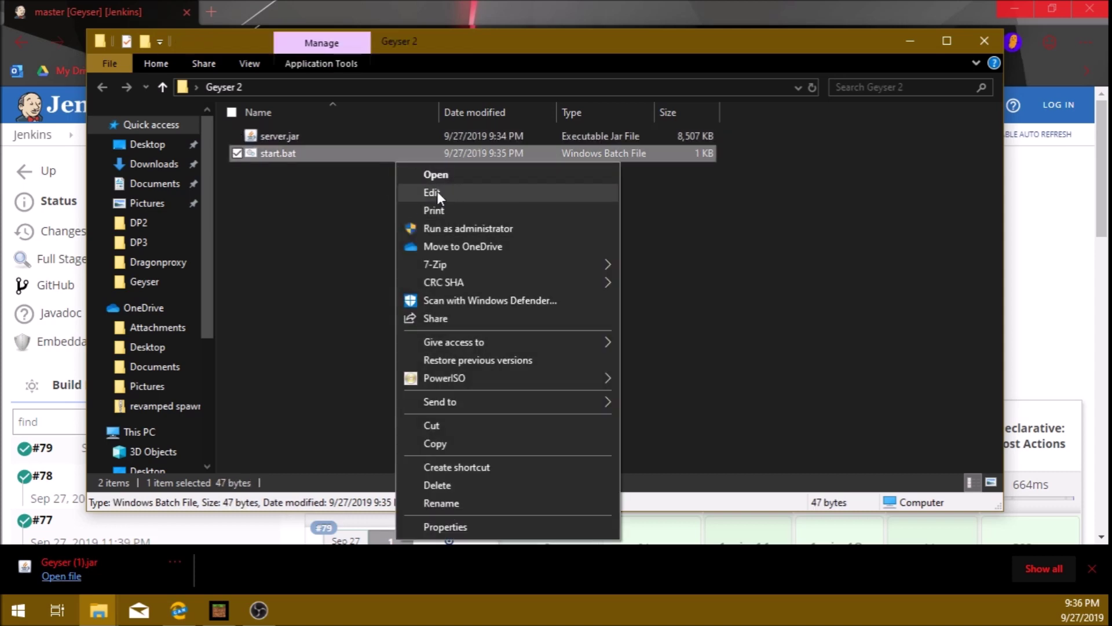
pyautogui.click(437, 191)
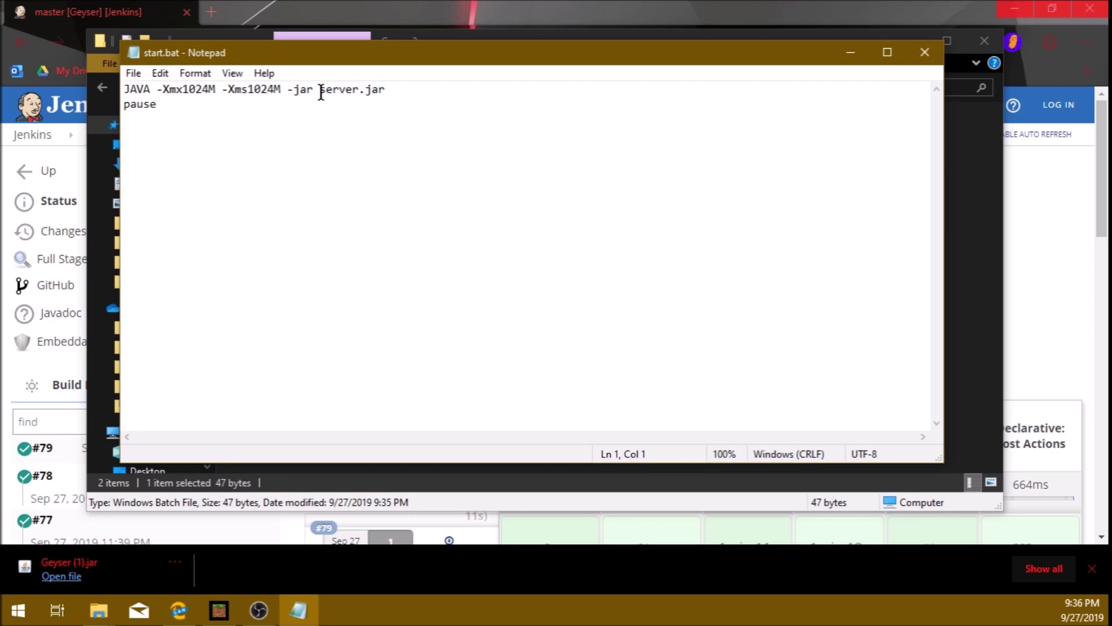
pyautogui.moveTo(320, 90); pyautogui.dragTo(366, 91)
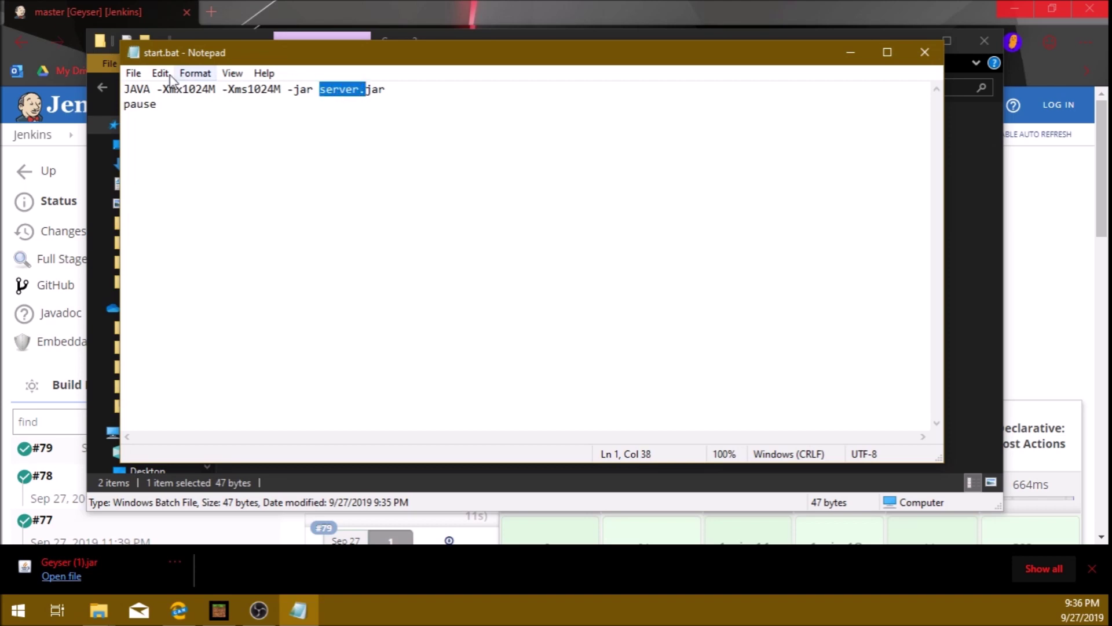
pyautogui.click(133, 73)
pyautogui.moveTo(160, 73)
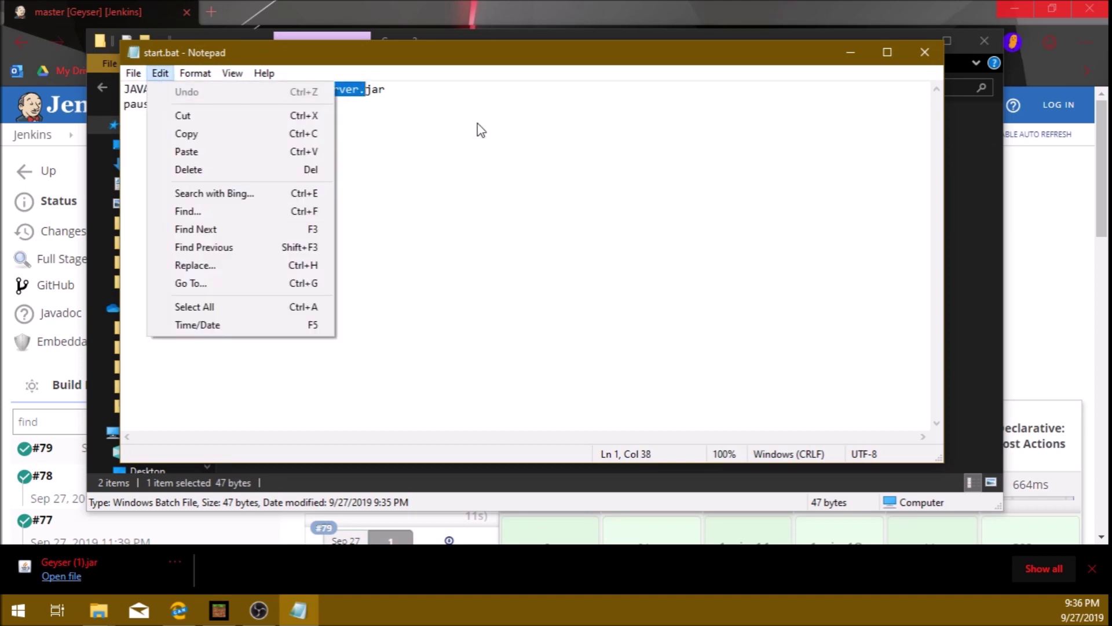
pyautogui.click(937, 47)
pyautogui.click(634, 248)
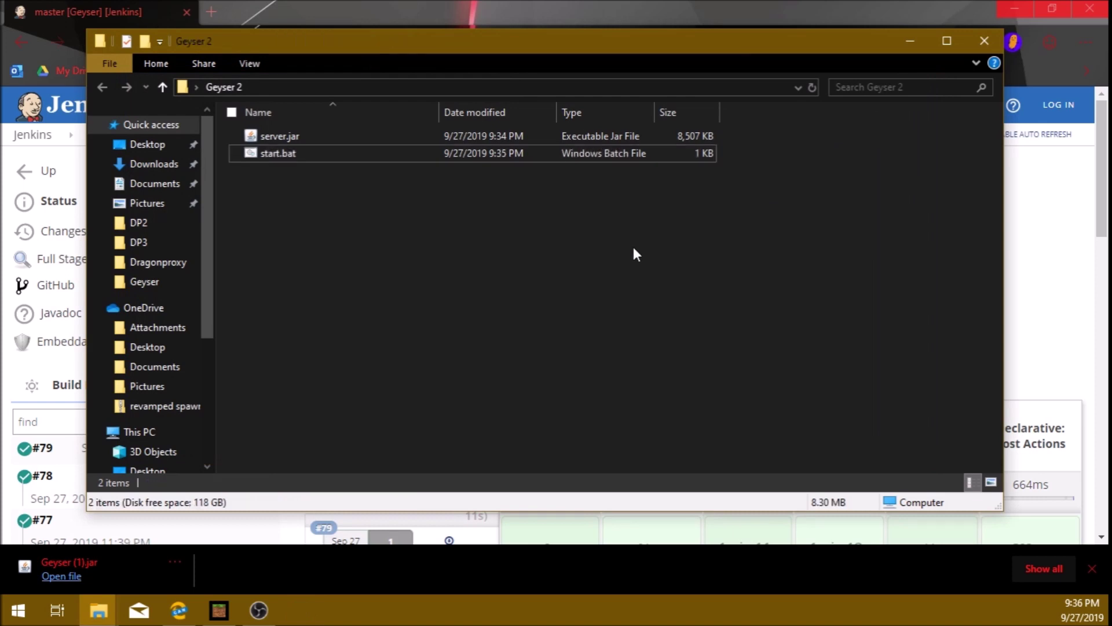
# Run start.bat to launch Geyser and generate its files, then close the console once startup finishes
pyautogui.doubleClick(461, 152)
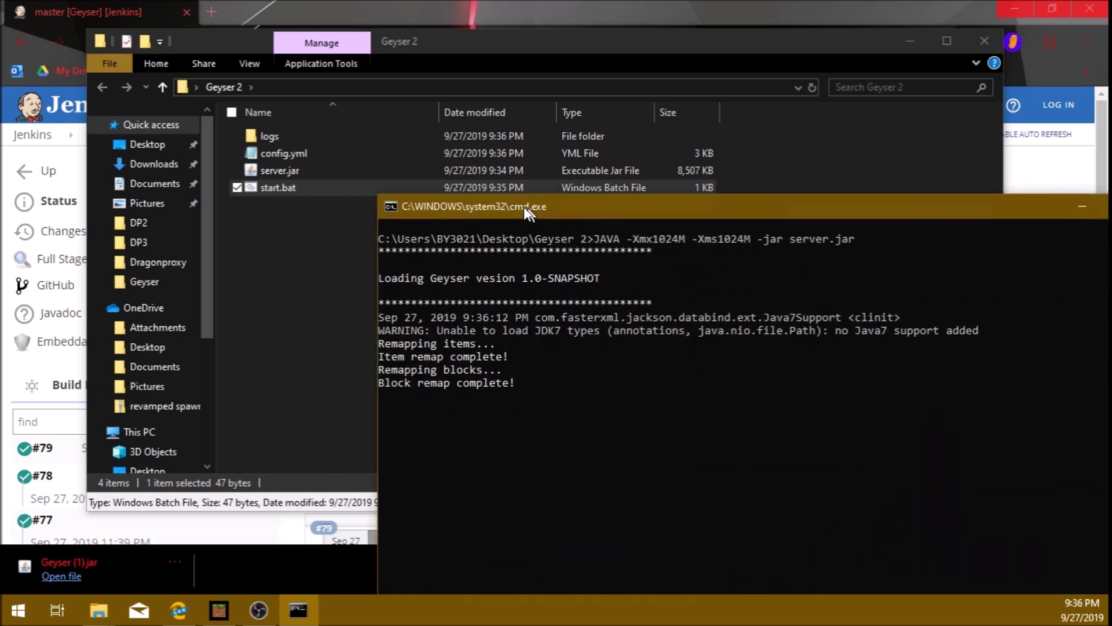
pyautogui.moveTo(527, 275); pyautogui.dragTo(318, 125)
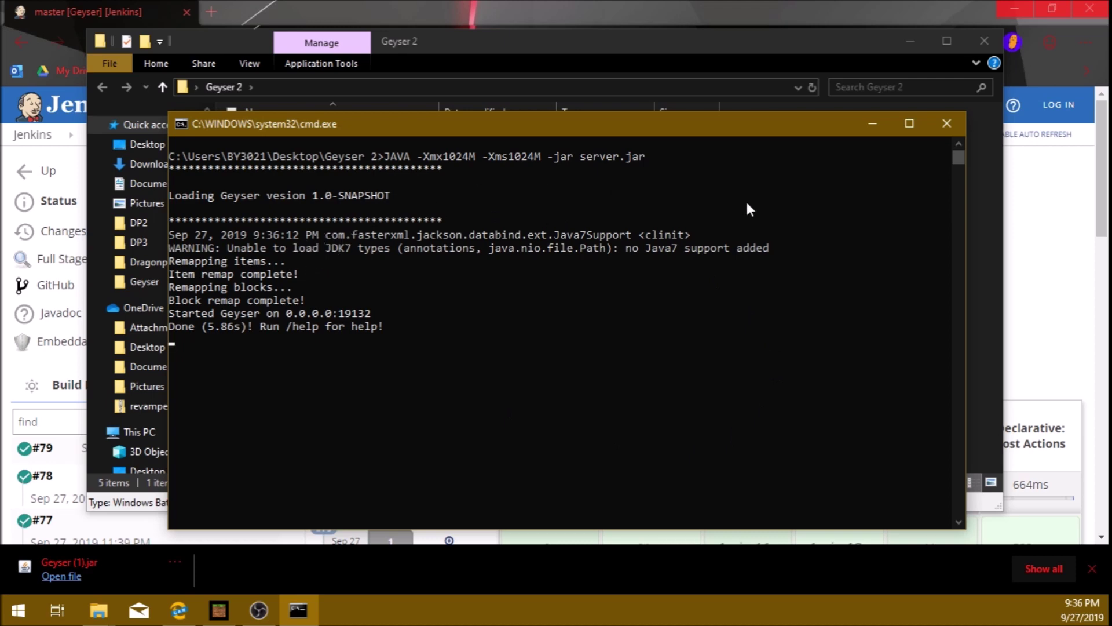
pyautogui.click(948, 124)
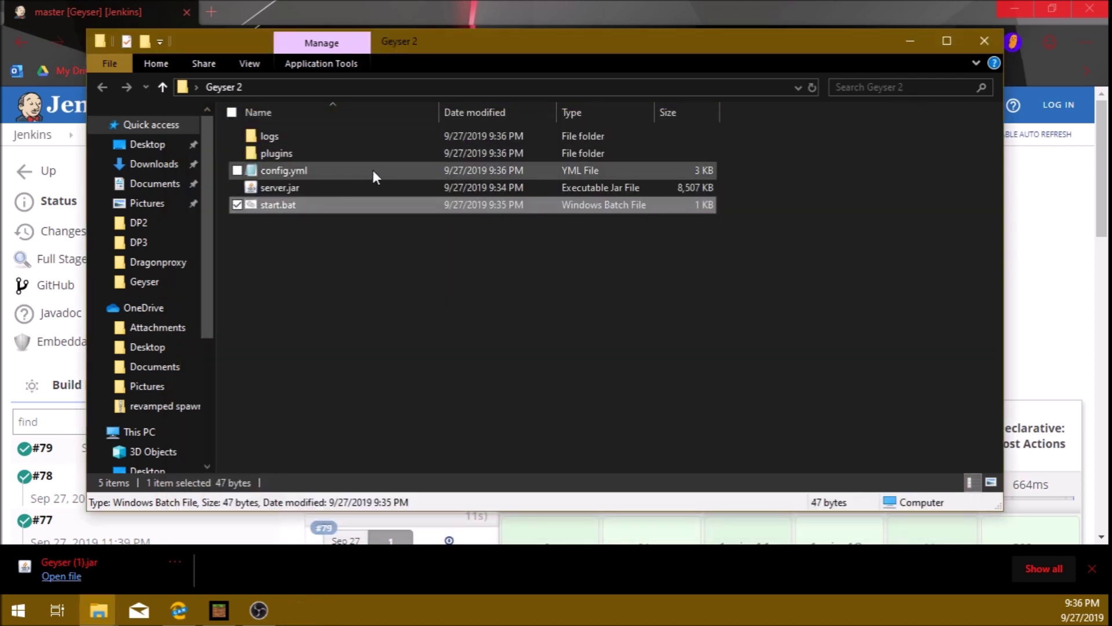
# Open config.yml, set the remote Java Edition server address to hypixel.net, and save the file
pyautogui.doubleClick(373, 170)
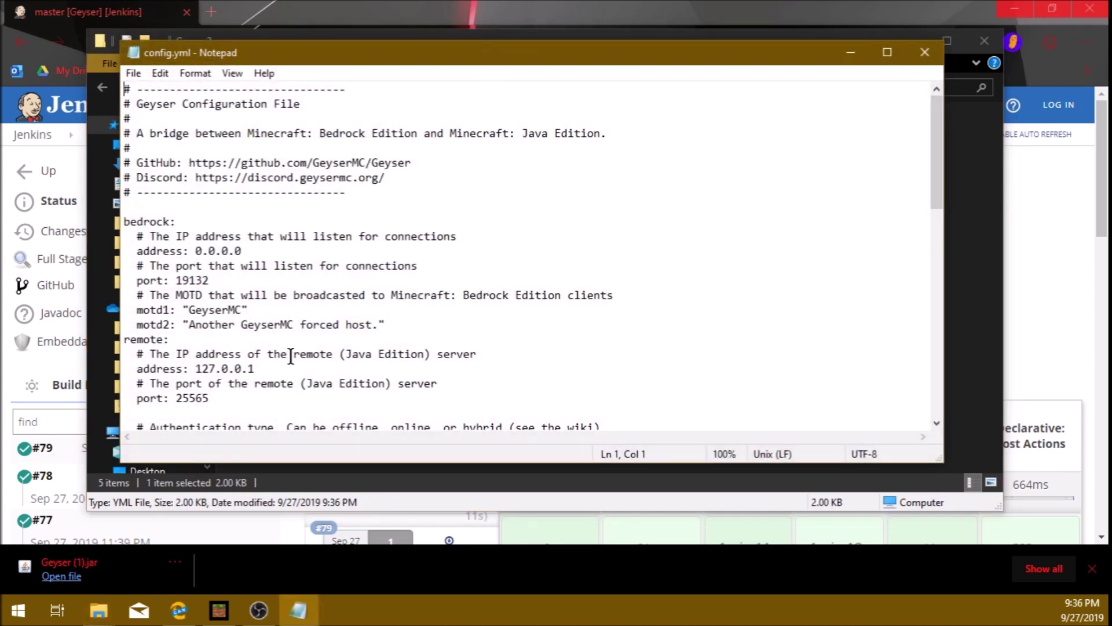
pyautogui.scroll(-1, 293, 339)
pyautogui.scroll(-1, 294, 334)
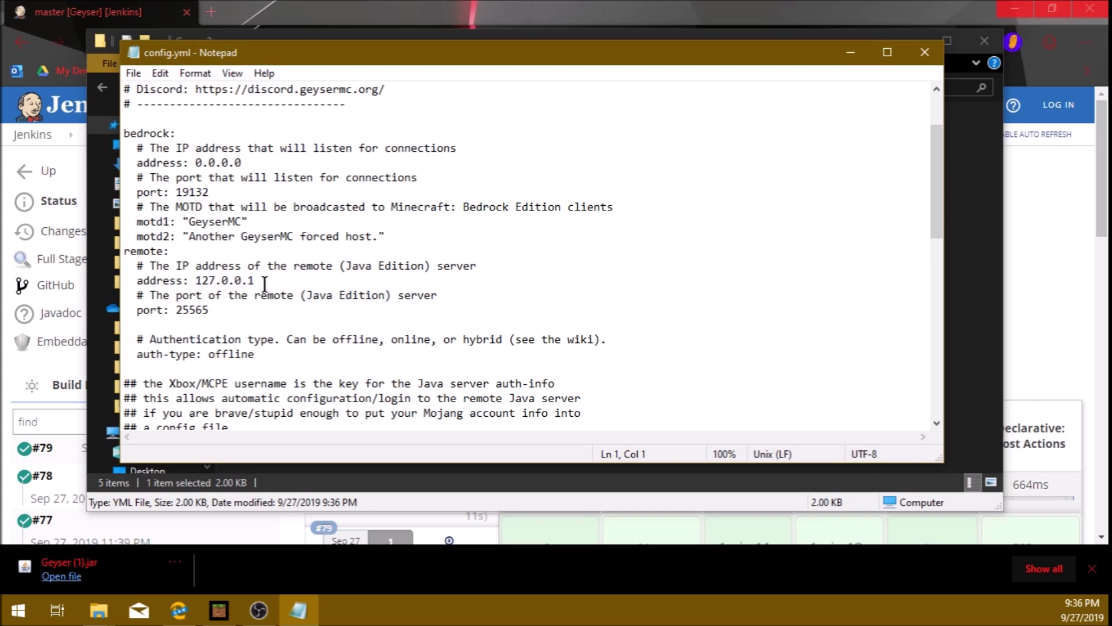
pyautogui.moveTo(242, 163); pyautogui.dragTo(196, 165)
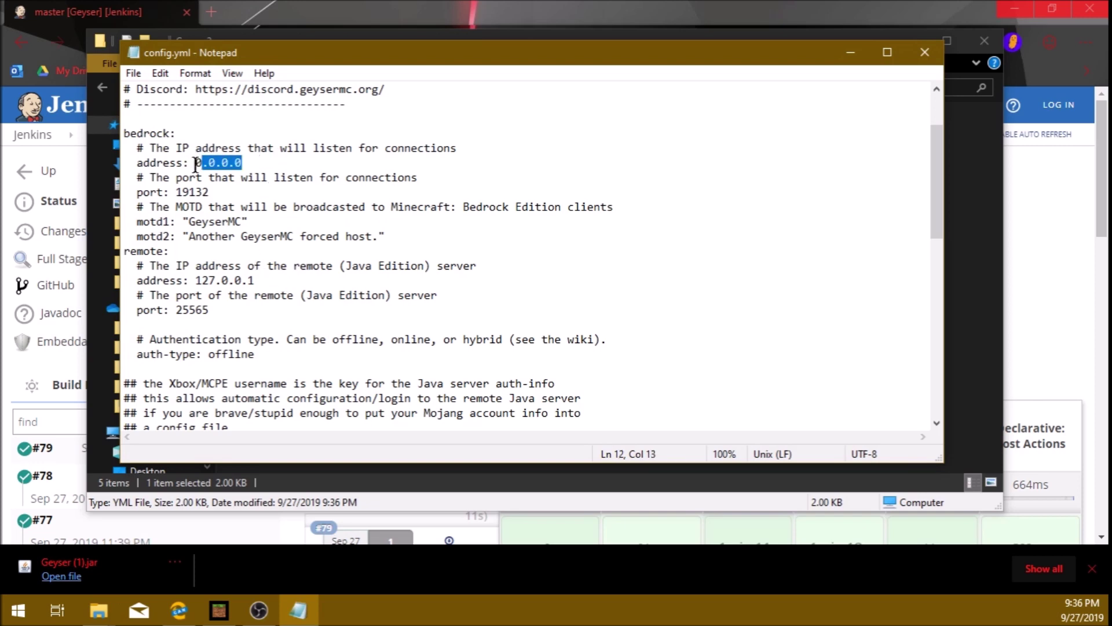
pyautogui.click(283, 166)
pyautogui.moveTo(275, 287); pyautogui.dragTo(194, 282)
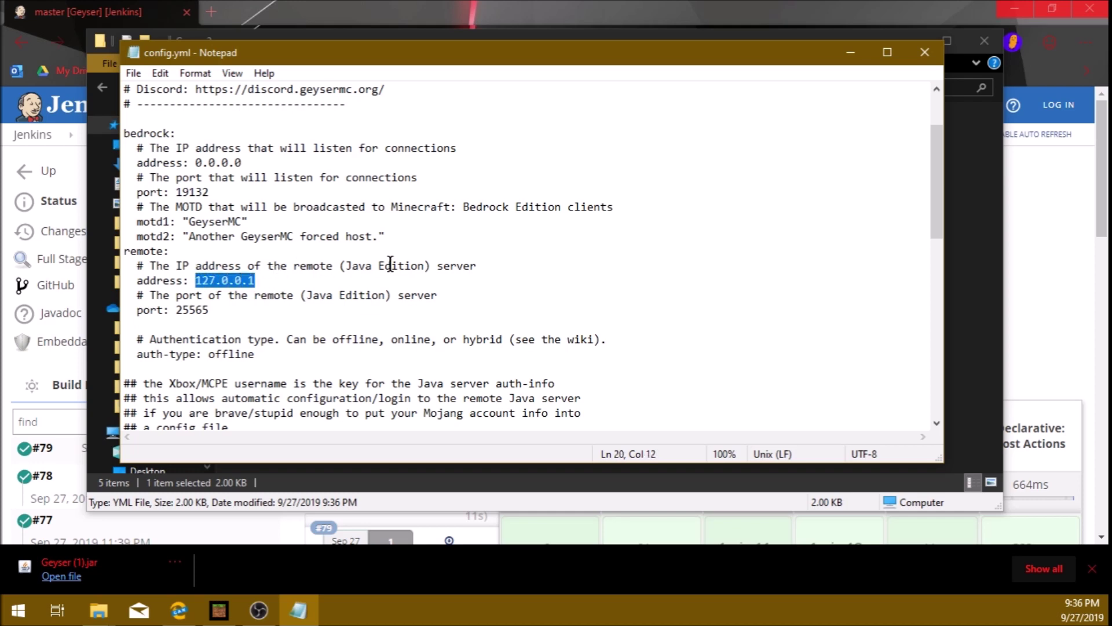
pyautogui.write('hypixel.net')
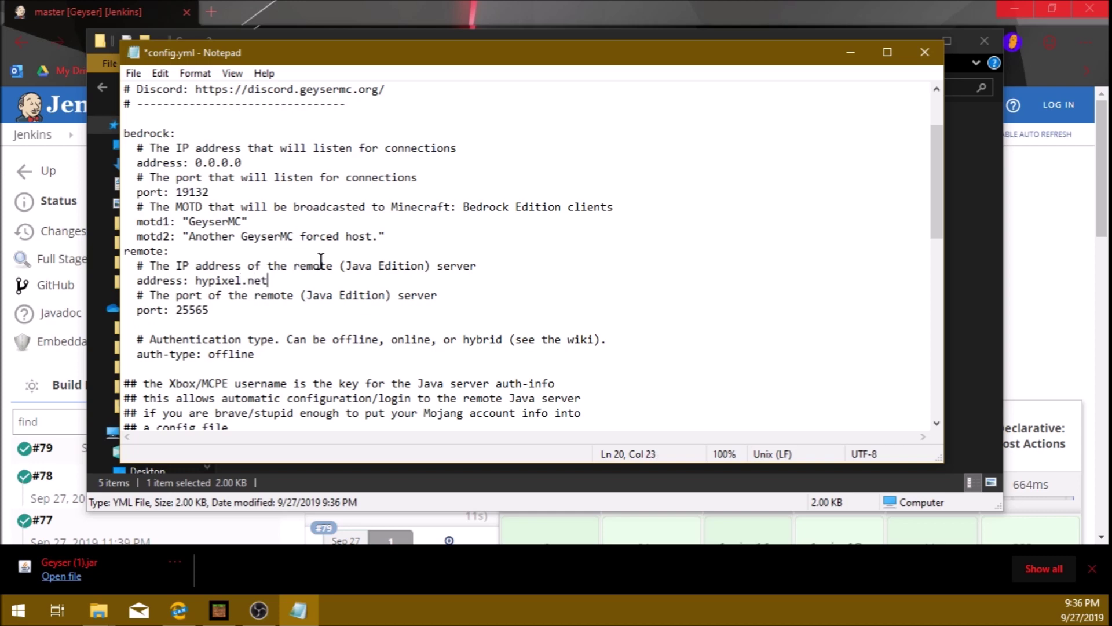
pyautogui.hotkey('ctrl', 's')
# Set auth-type to online in the remote section of config.yml and save the file
pyautogui.moveTo(276, 357); pyautogui.dragTo(208, 354)
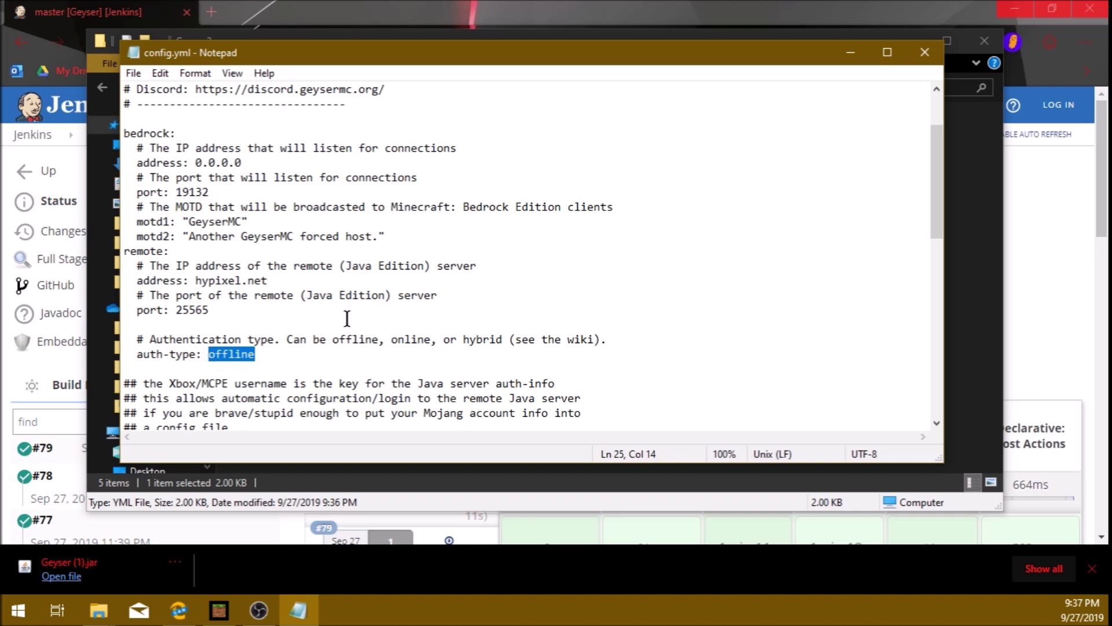
pyautogui.write('online')
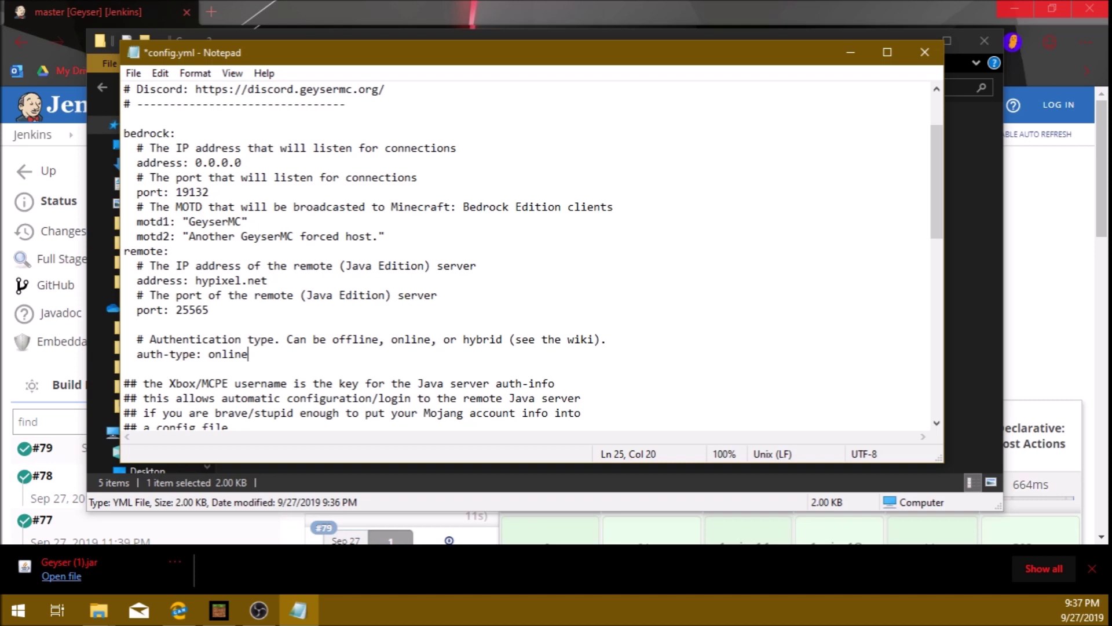
pyautogui.hotkey('ctrl', 's')
# Set ping-passthrough to true in config.yml, save the file, and close it
pyautogui.scroll(-2, 422, 324)
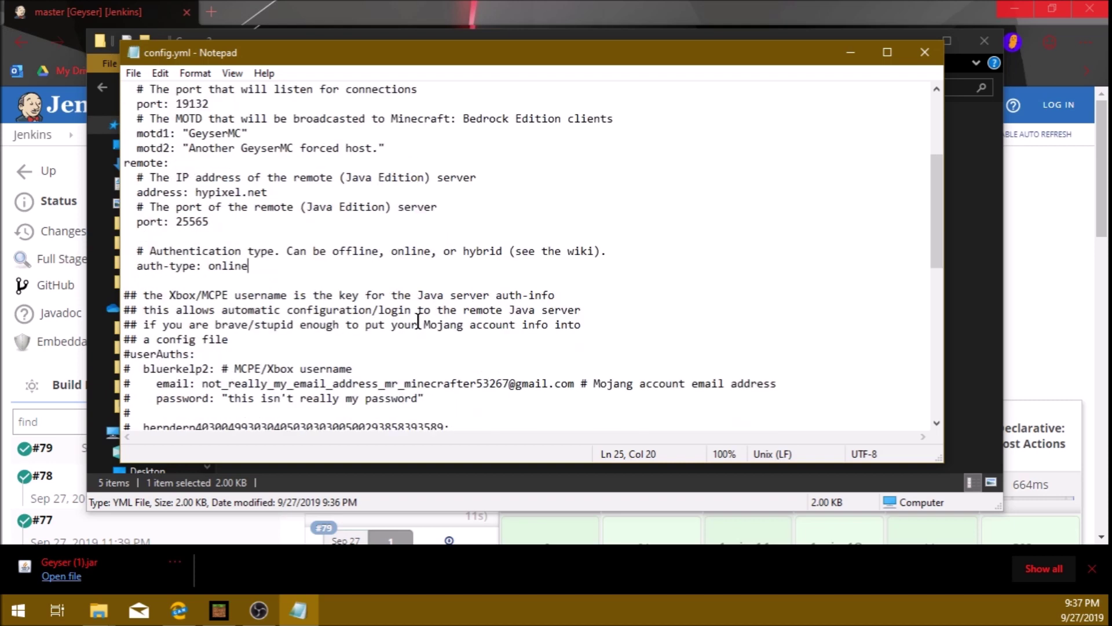
pyautogui.scroll(-1, 418, 321)
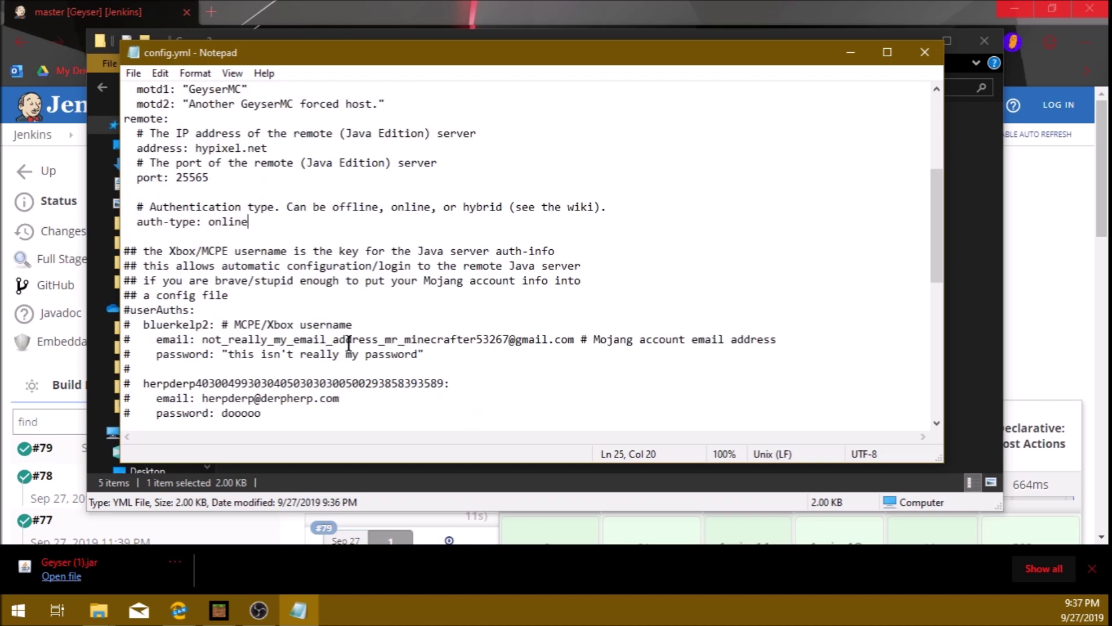
pyautogui.scroll(-3, 461, 341)
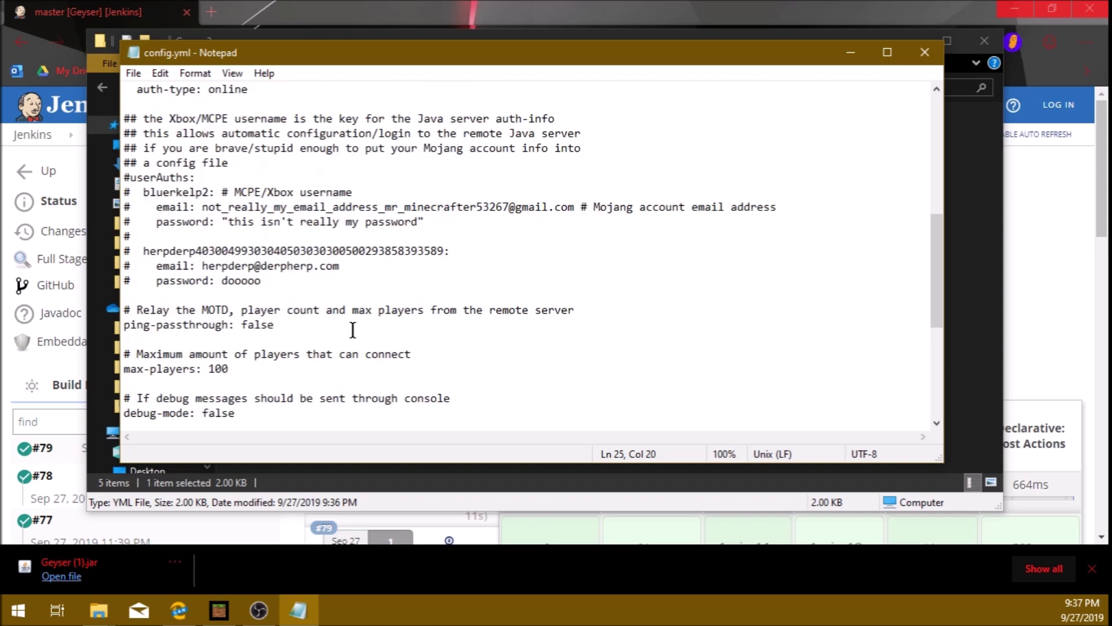
pyautogui.moveTo(275, 325); pyautogui.dragTo(242, 325)
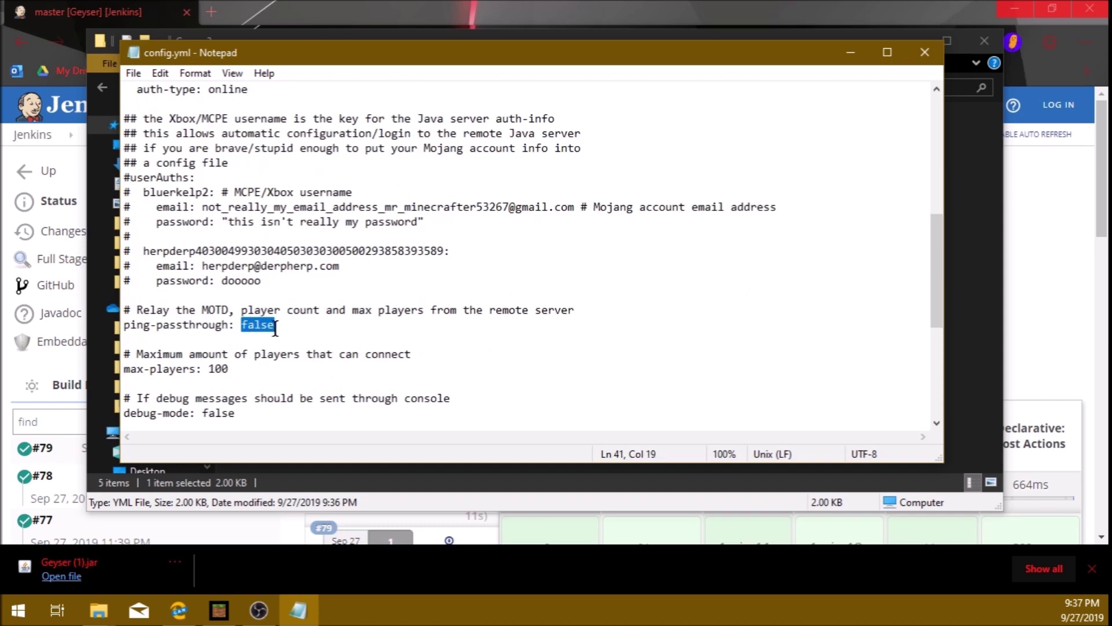
pyautogui.write('tru')
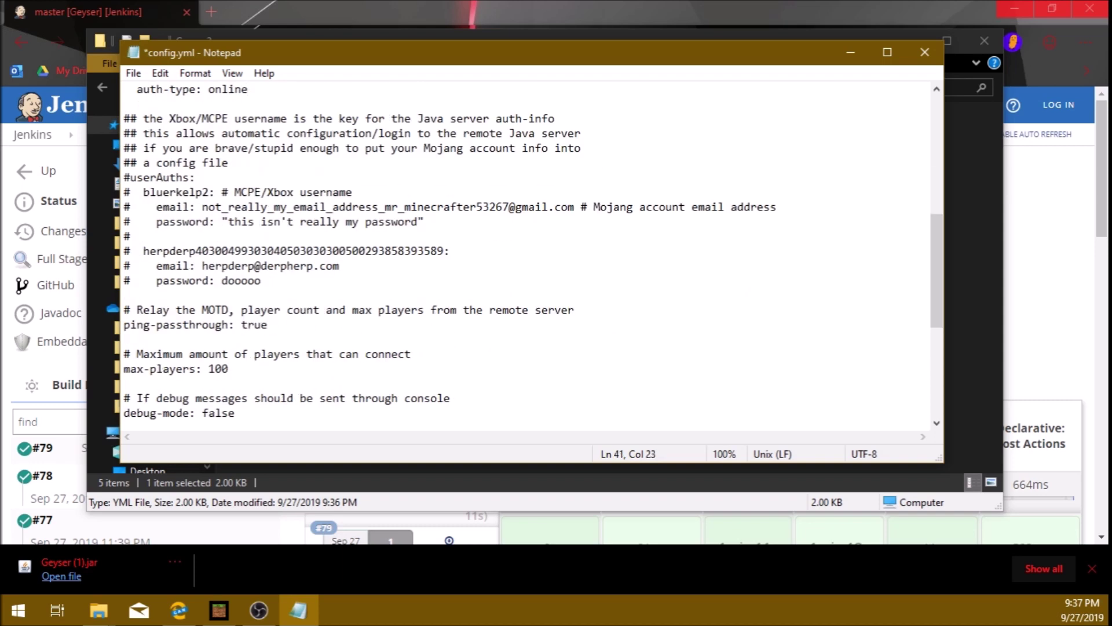
pyautogui.hotkey('ctrl', 's')
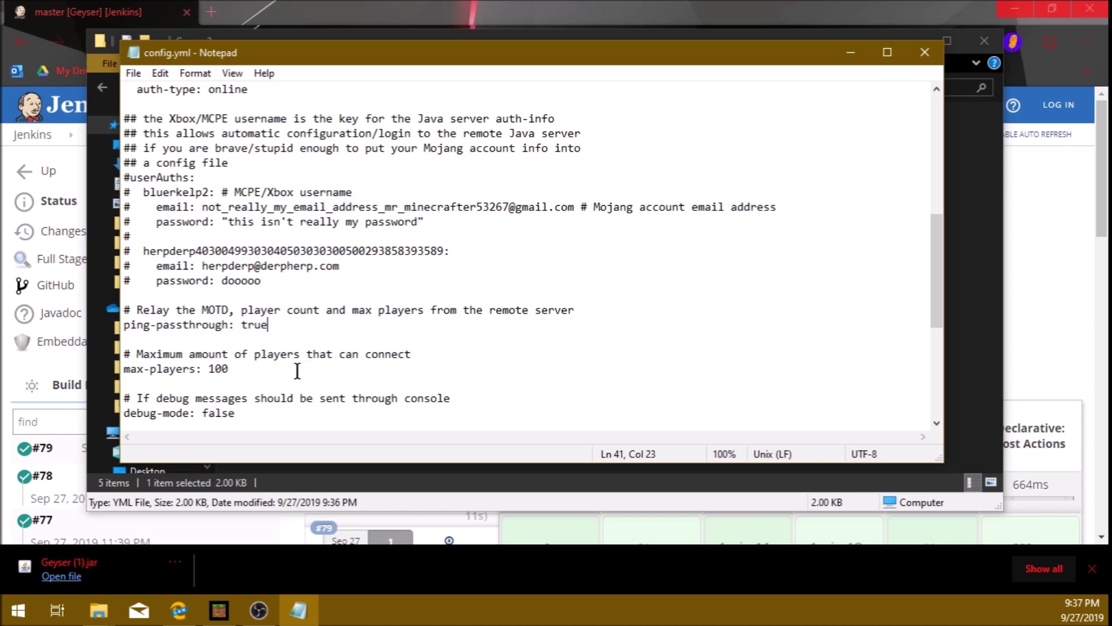
pyautogui.moveTo(232, 371)
pyautogui.mouseDown()
pyautogui.moveTo(209, 370)
pyautogui.moveTo(236, 371)
pyautogui.mouseUp()
pyautogui.click(275, 416)
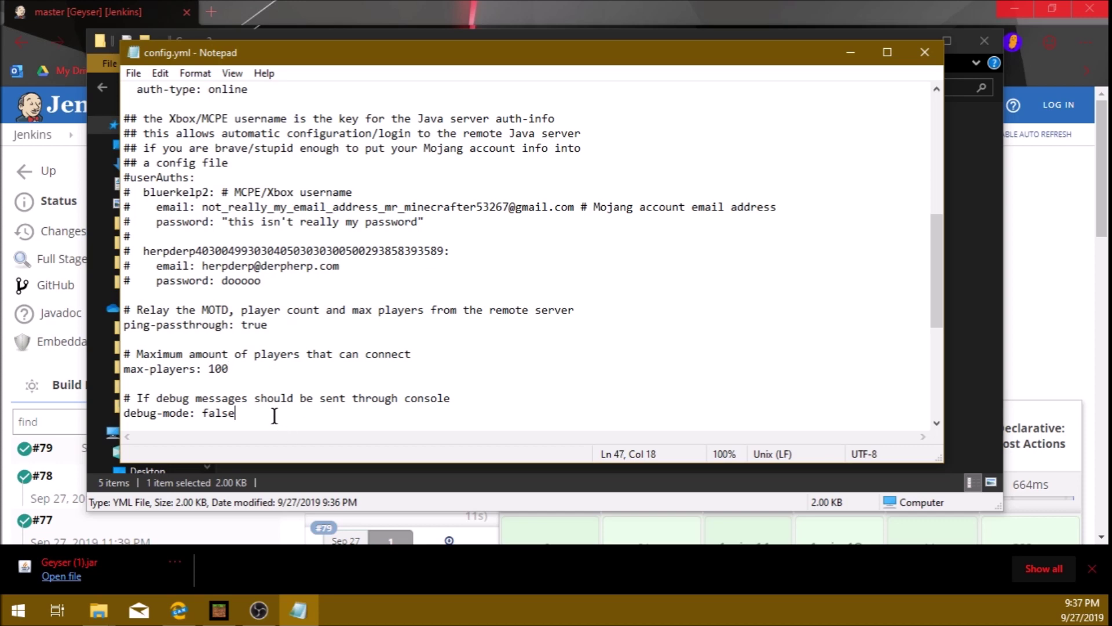
pyautogui.click(925, 55)
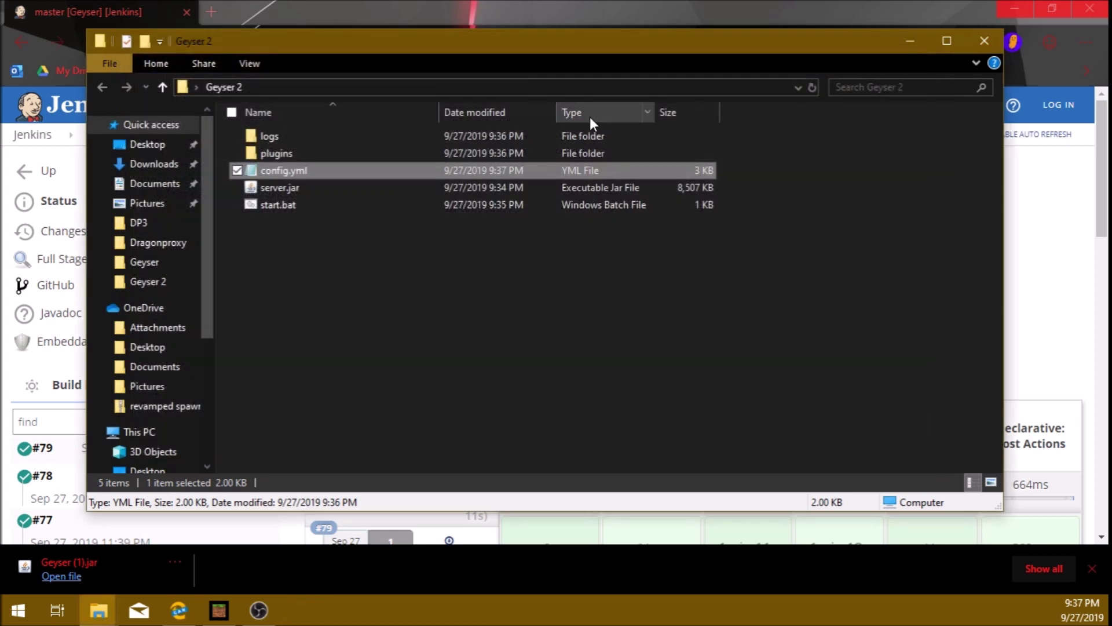
# Run start.bat to relaunch Geyser with the edited configuration and move its console window over the folder window
pyautogui.doubleClick(451, 201)
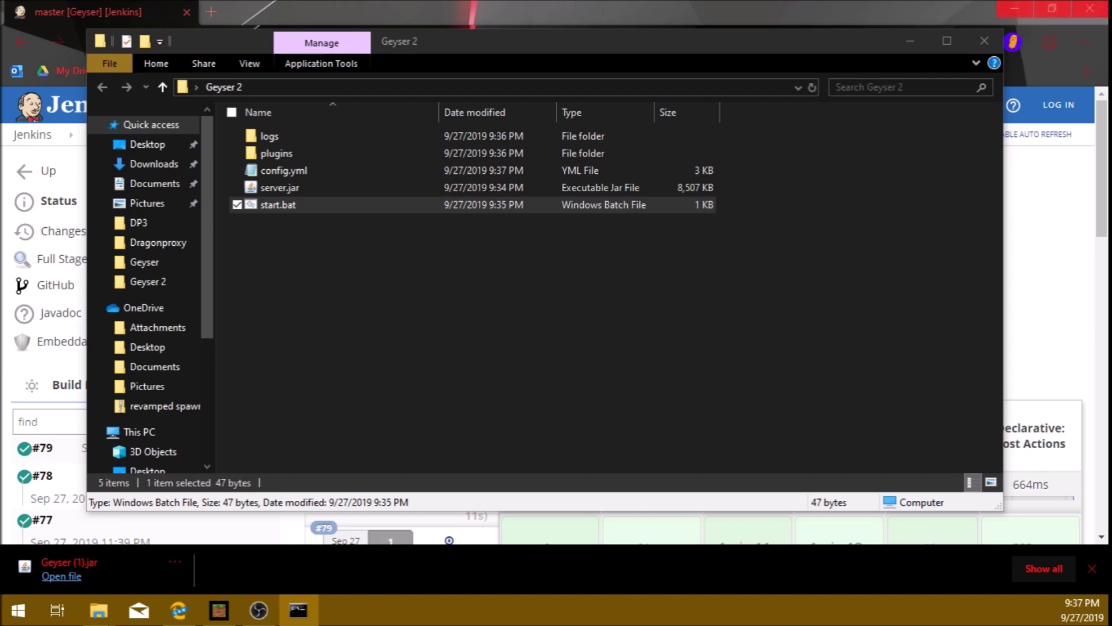
pyautogui.moveTo(791, 185); pyautogui.dragTo(276, 47)
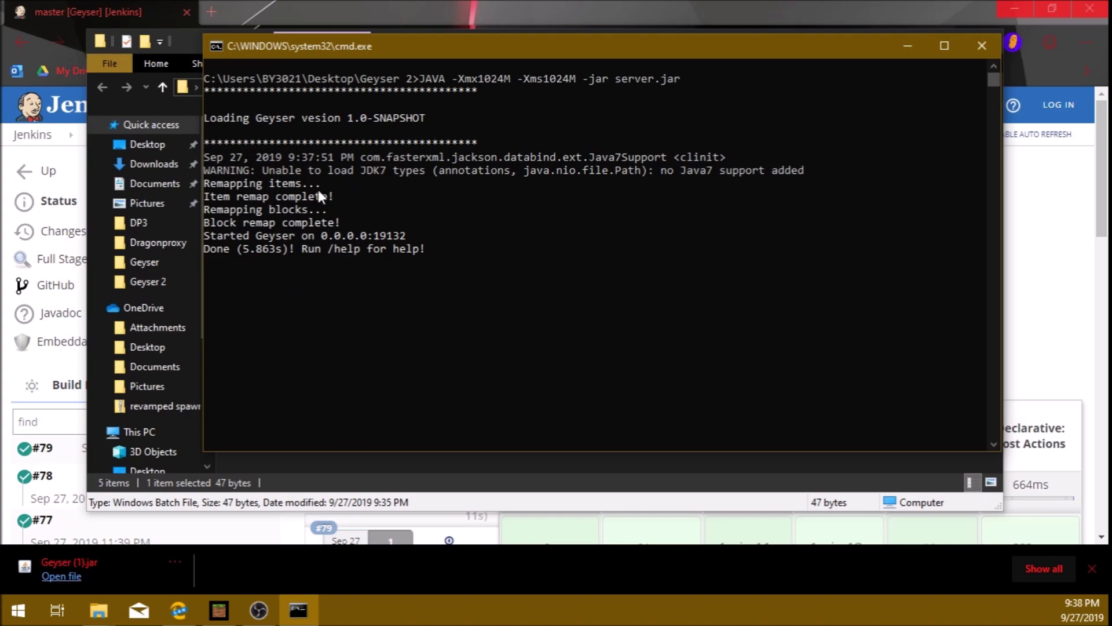
# Switch to Minecraft, join the Hypixel Network LAN game from the friends list, and select the password field of the Java Edition login form
pyautogui.click(214, 619)
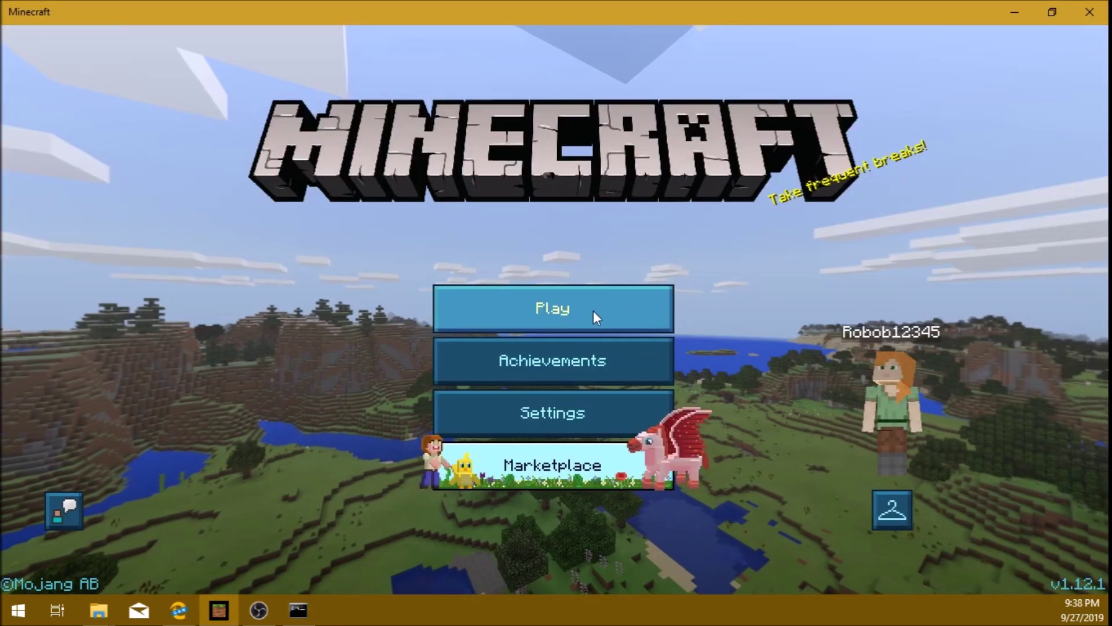
pyautogui.click(592, 315)
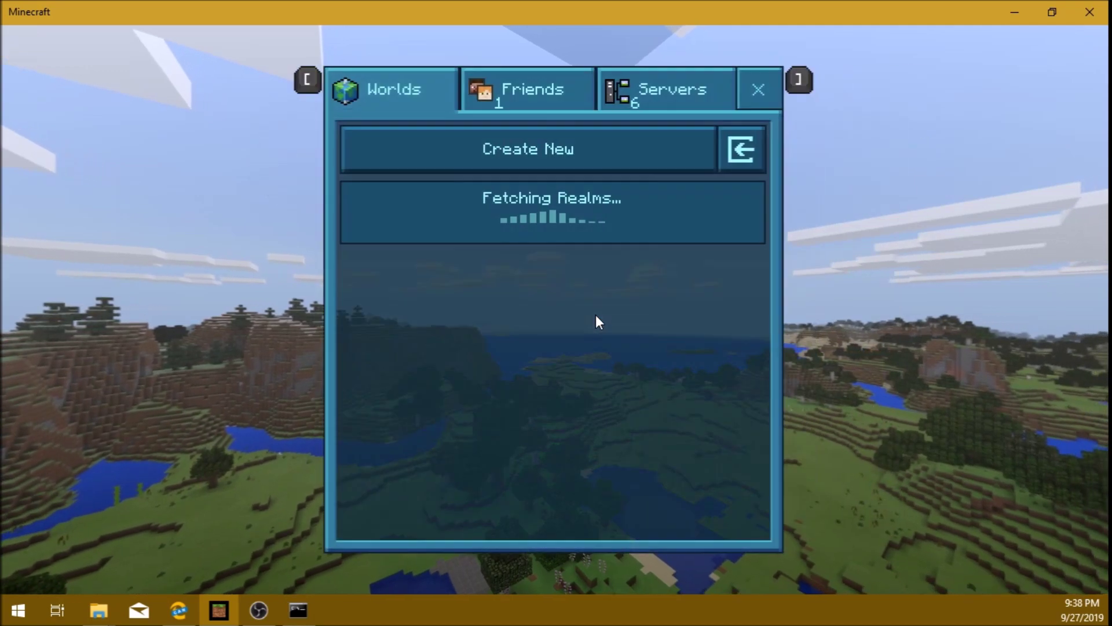
pyautogui.click(537, 93)
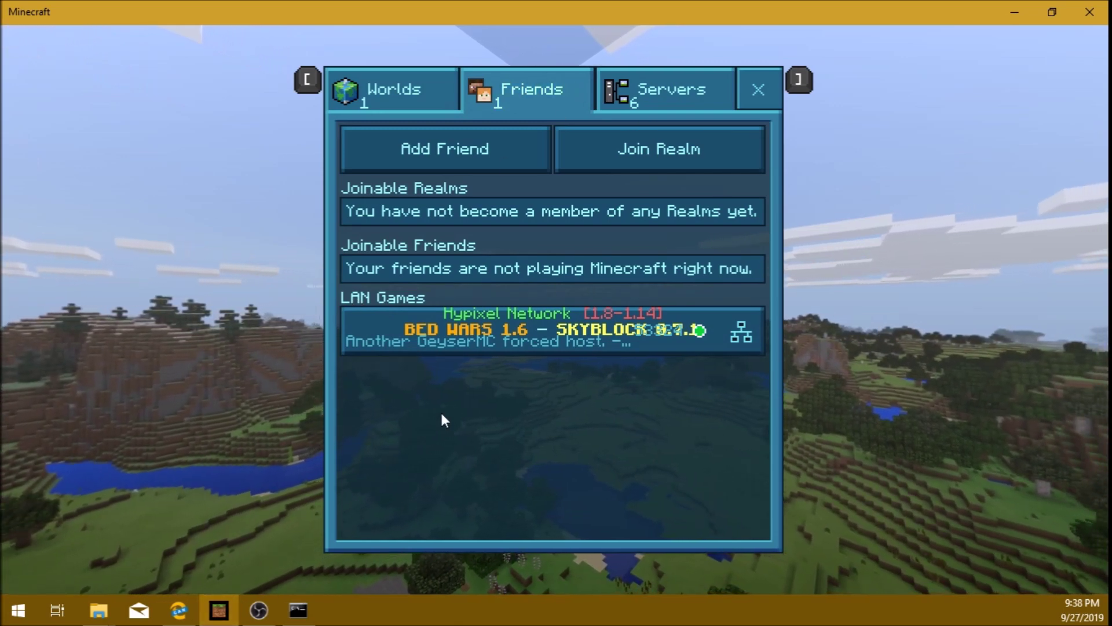
pyautogui.click(515, 322)
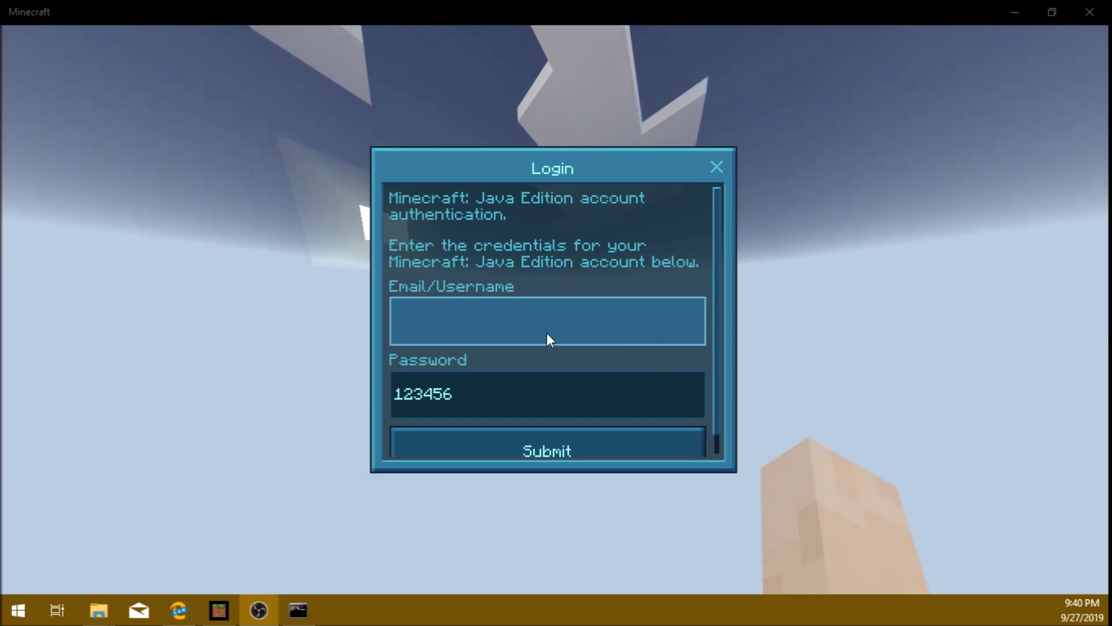
pyautogui.click(505, 412)
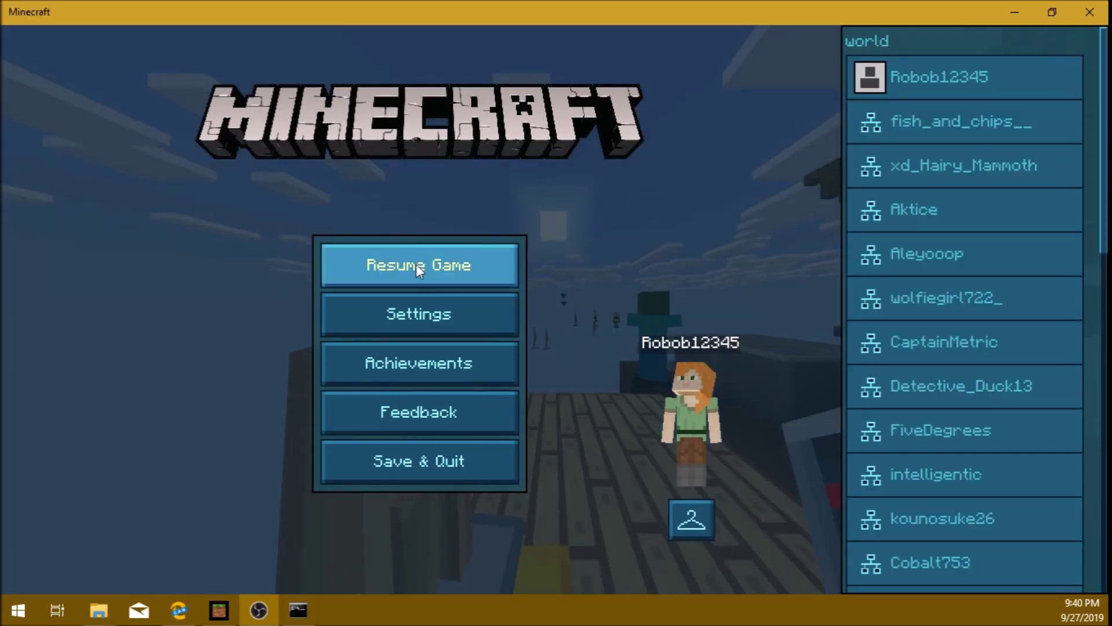
# Resume the game, walk around the SkyWars lobby to try out the connection, and pause the game
pyautogui.click(416, 264)
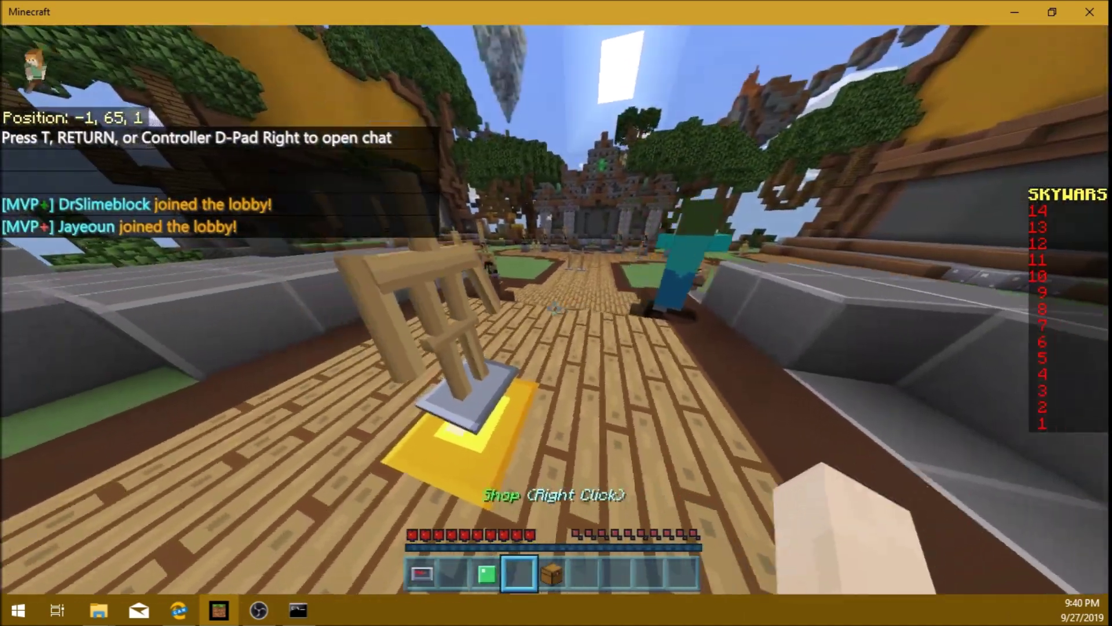
pyautogui.press('w')
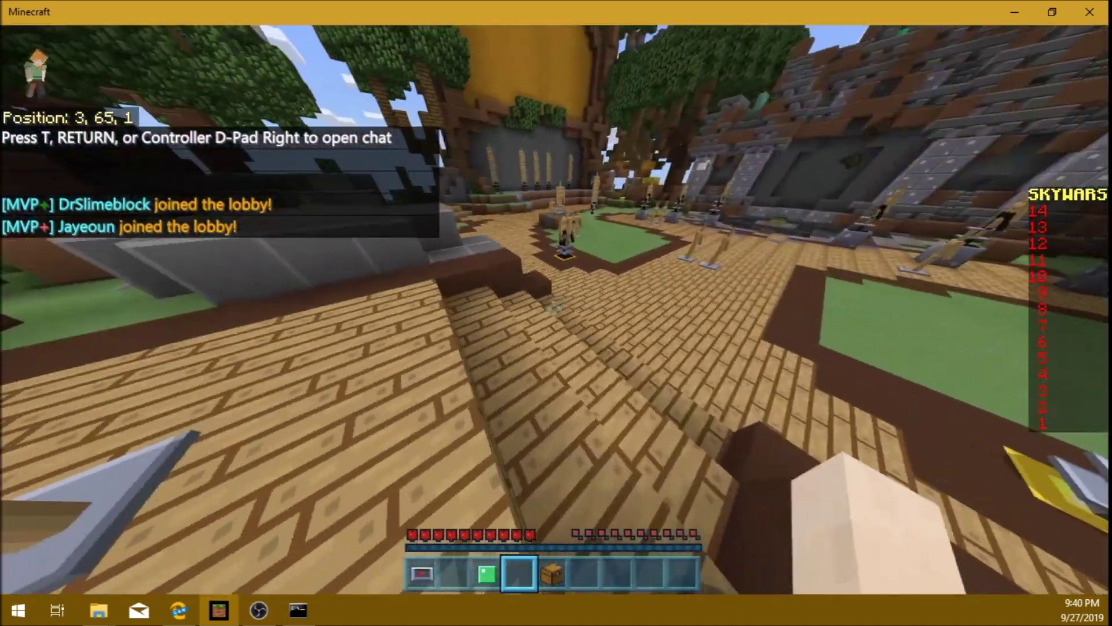
pyautogui.press('w')
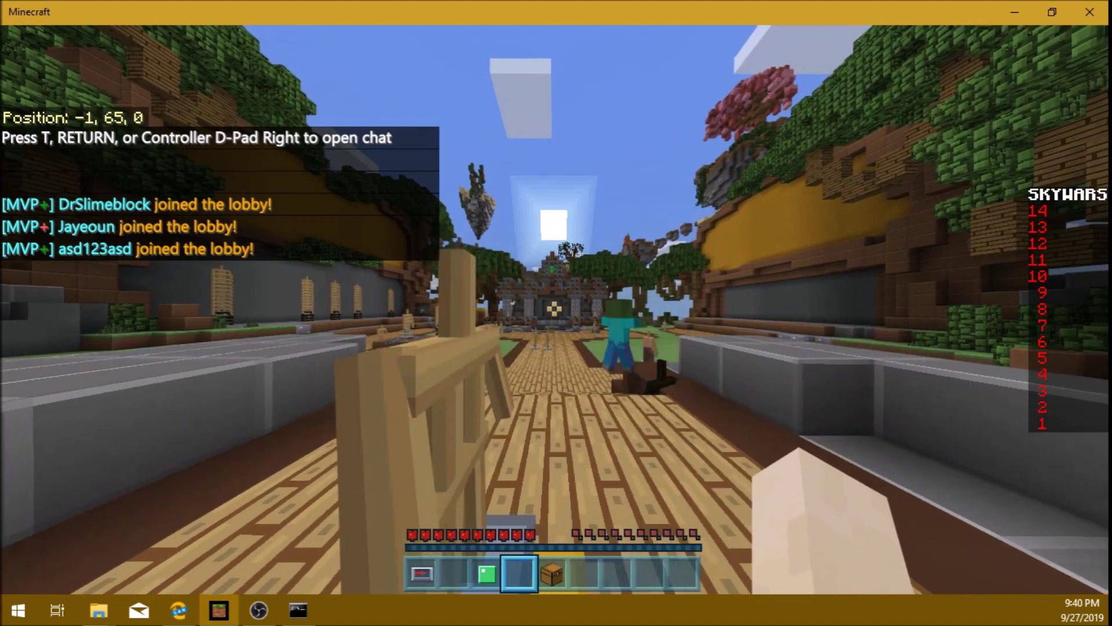
pyautogui.press('w')
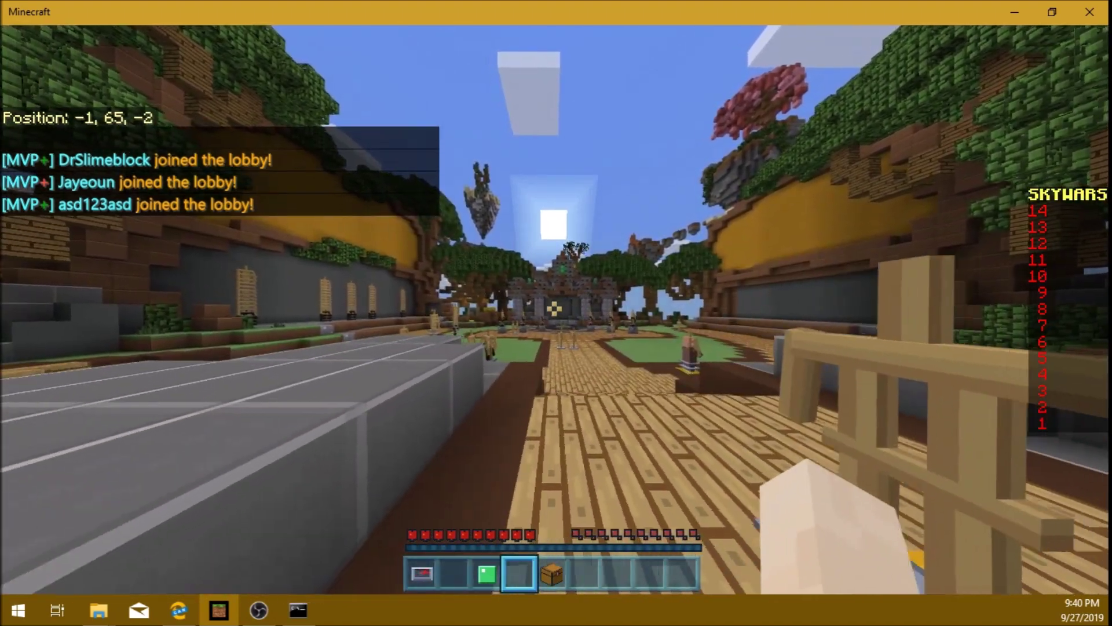
pyautogui.press('w')
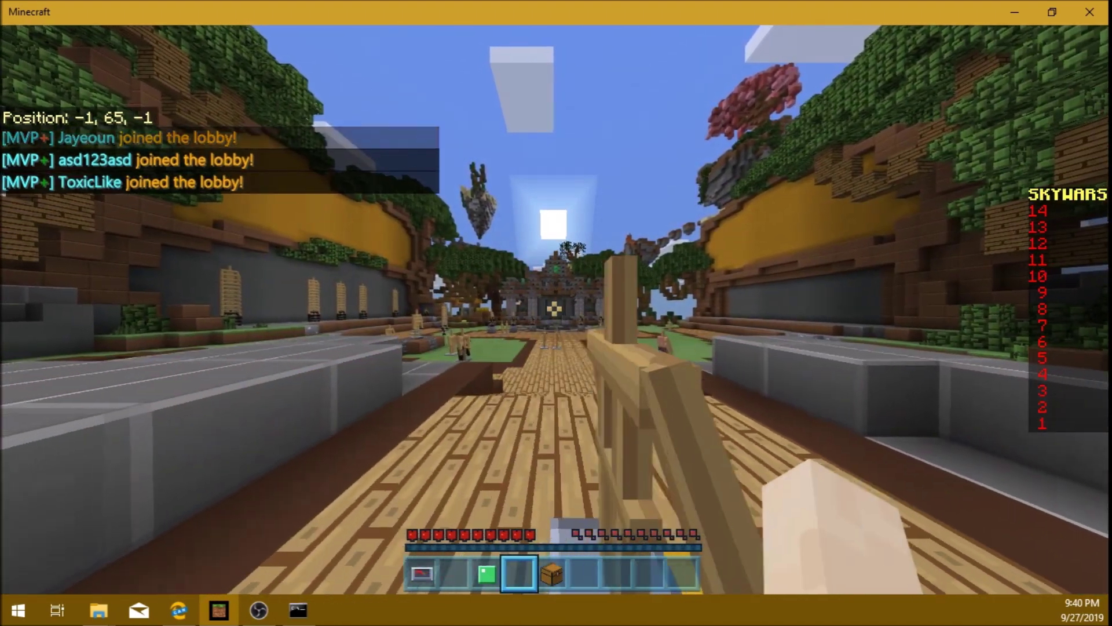
pyautogui.press('w')
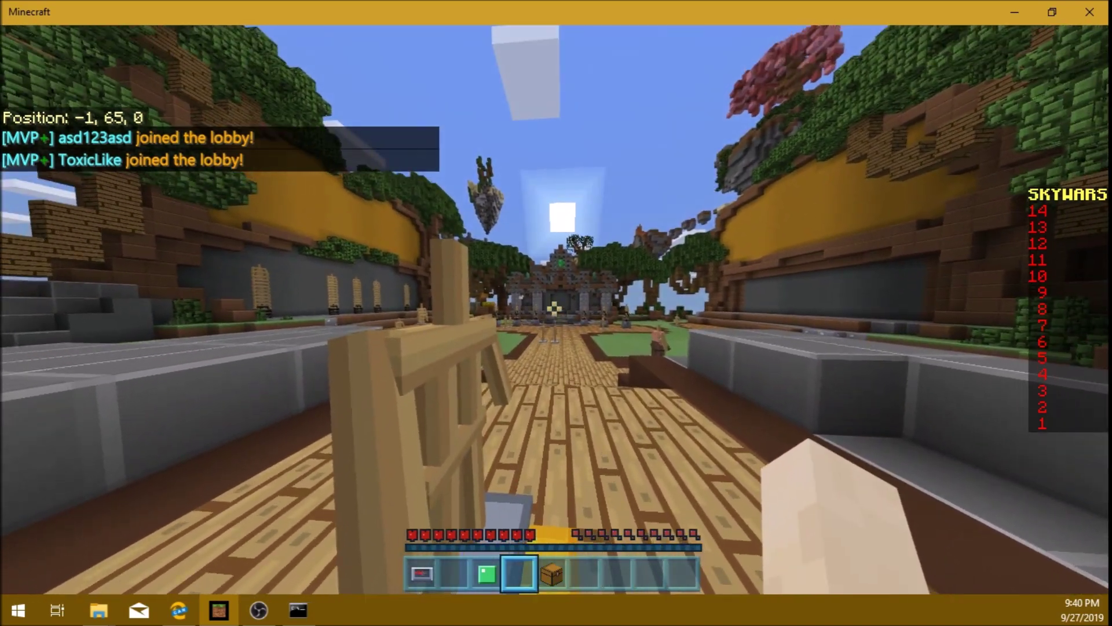
pyautogui.press('w')
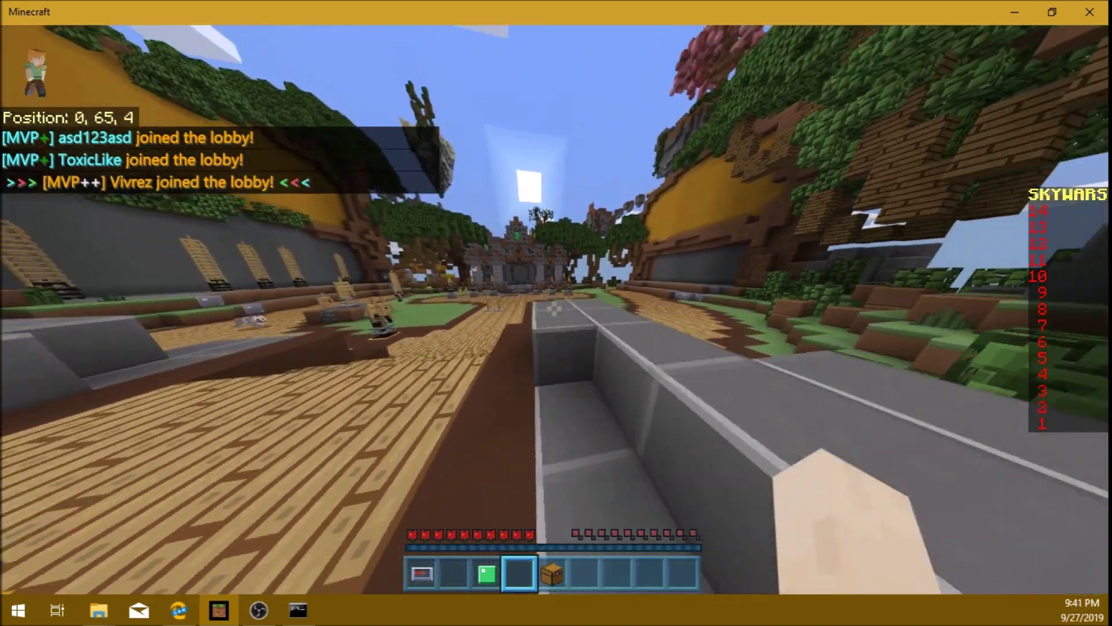
pyautogui.press('w')
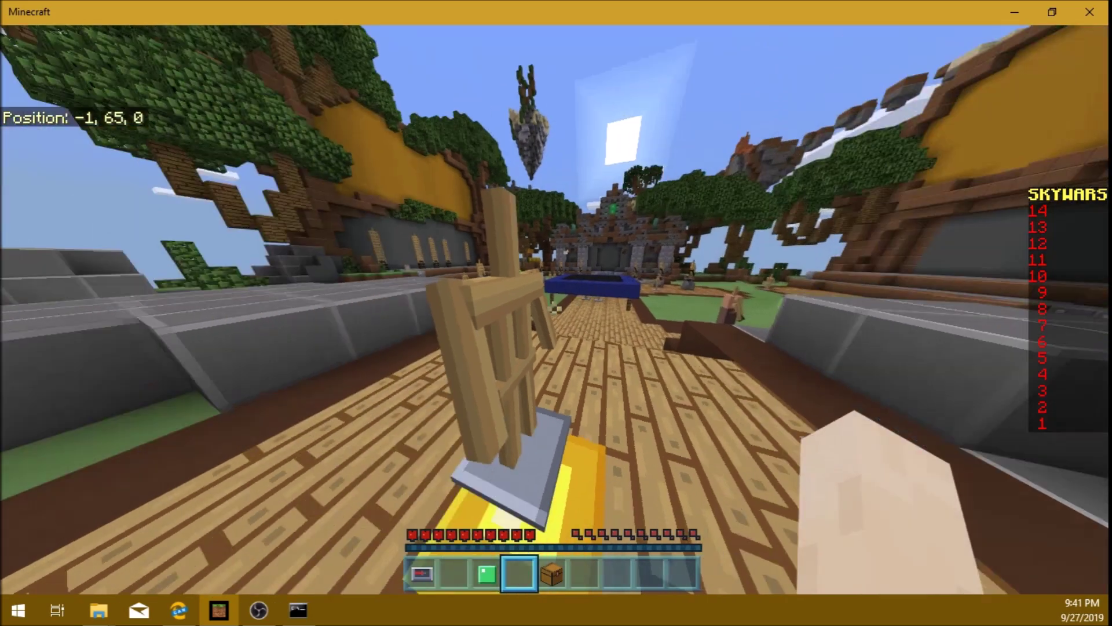
pyautogui.press('Escape')
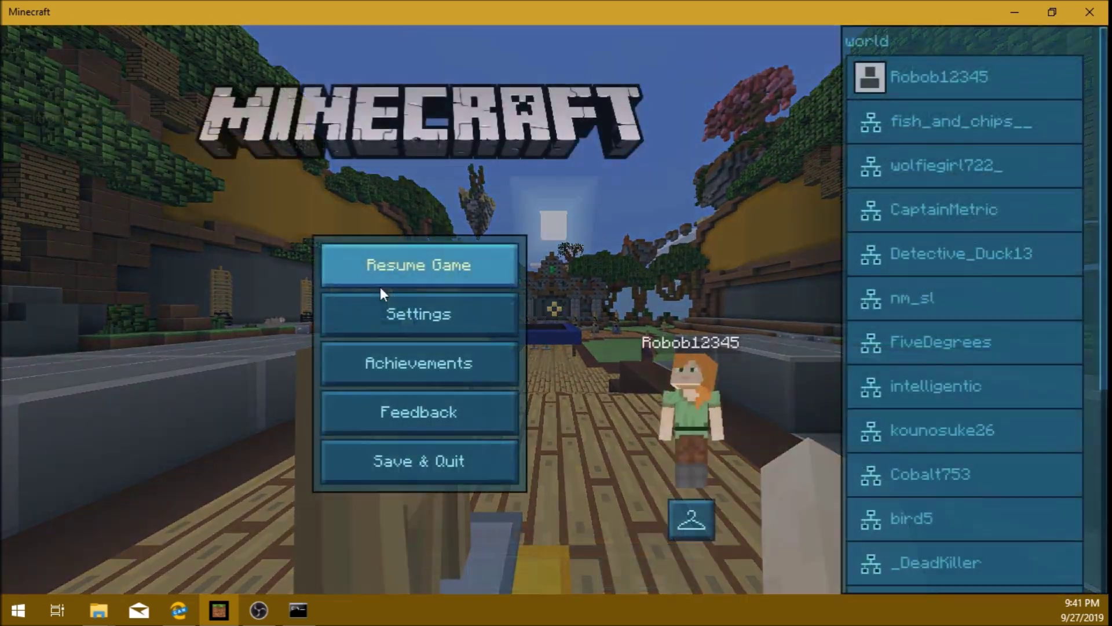